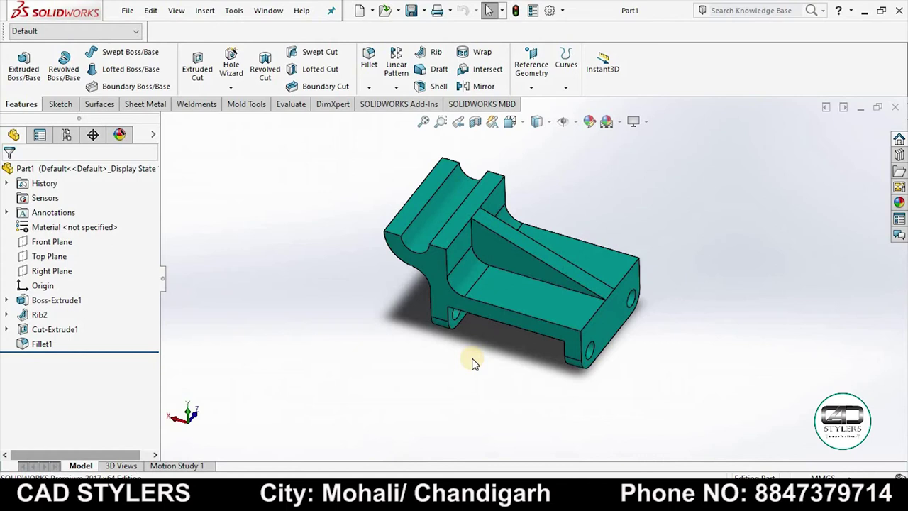
- Orbit the finished Part1 bracket to inspect it from the side
mouse_move(730, 295)
middle_down()
mouse_move(624, 280)
mouse_move(574, 340)
mouse_move(588, 390)
mouse_move(643, 367)
mouse_move(716, 393)
mouse_move(675, 324)
mouse_move(584, 321)
mouse_move(594, 285)
mouse_move(674, 319)
mouse_move(614, 371)
mouse_move(643, 265)
mouse_move(598, 247)
mouse_move(482, 324)
mouse_move(551, 428)
middle_up()
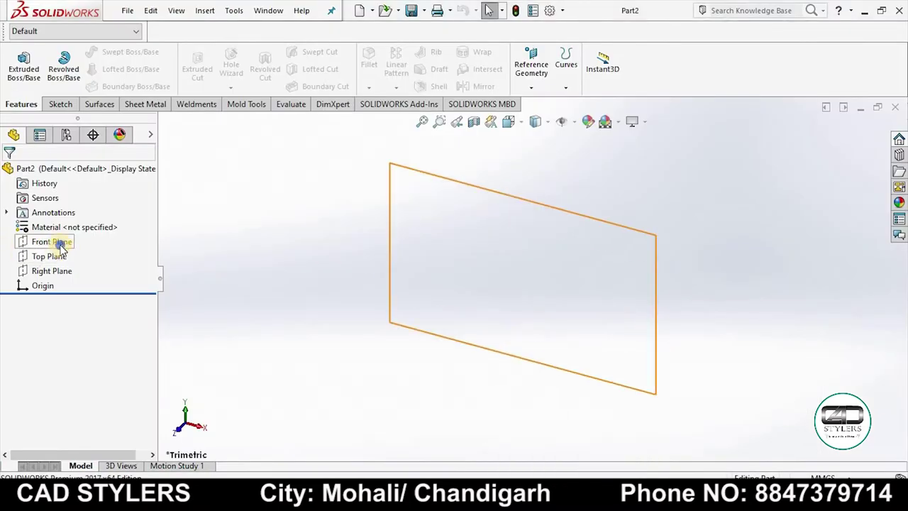
- Start a Front Plane sketch and draw an open three-sided outline: left side, top, right side
right_click(61, 241)
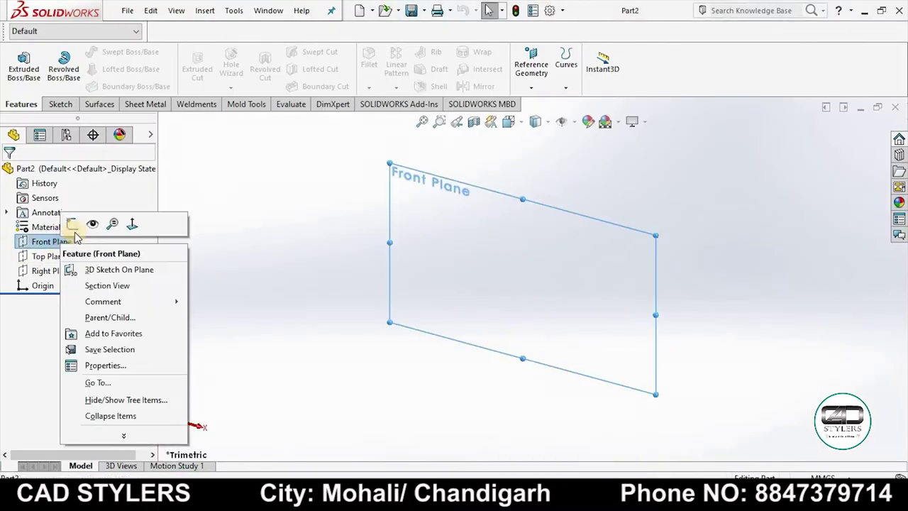
click(75, 223)
click(86, 51)
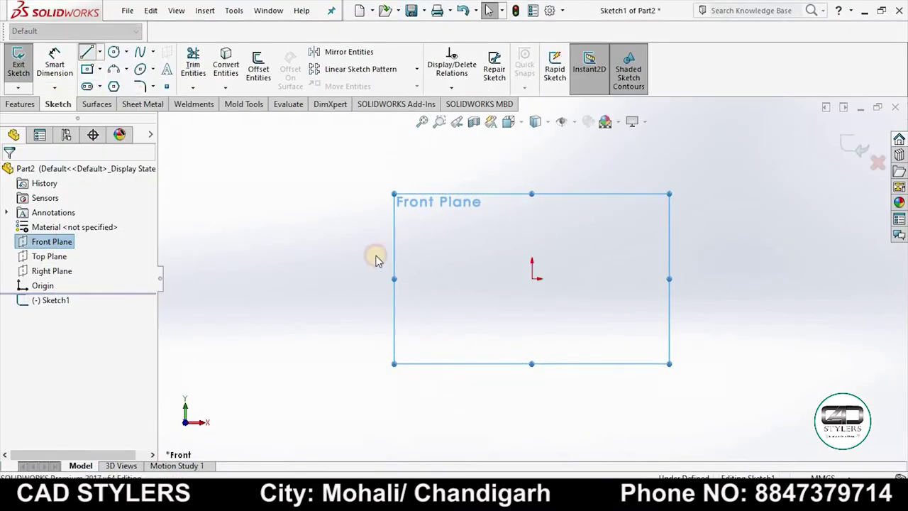
click(420, 278)
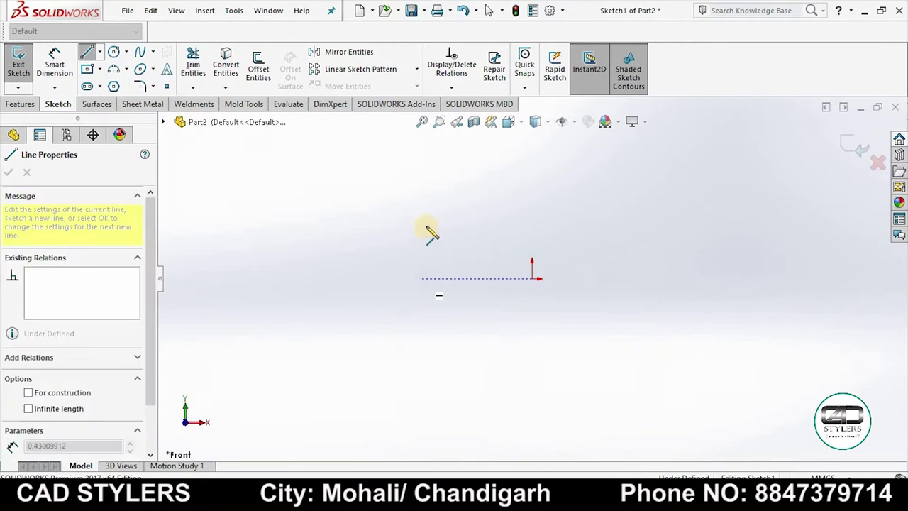
click(420, 213)
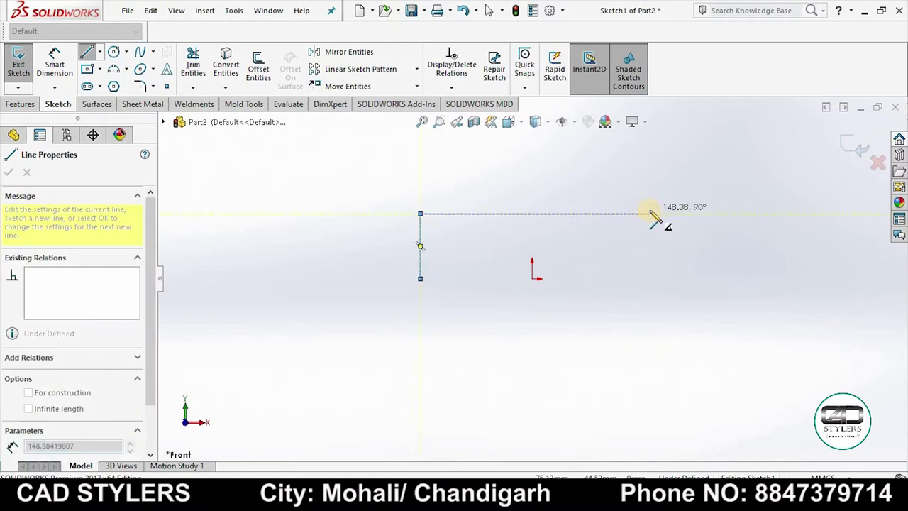
click(649, 214)
click(648, 278)
right_click(654, 280)
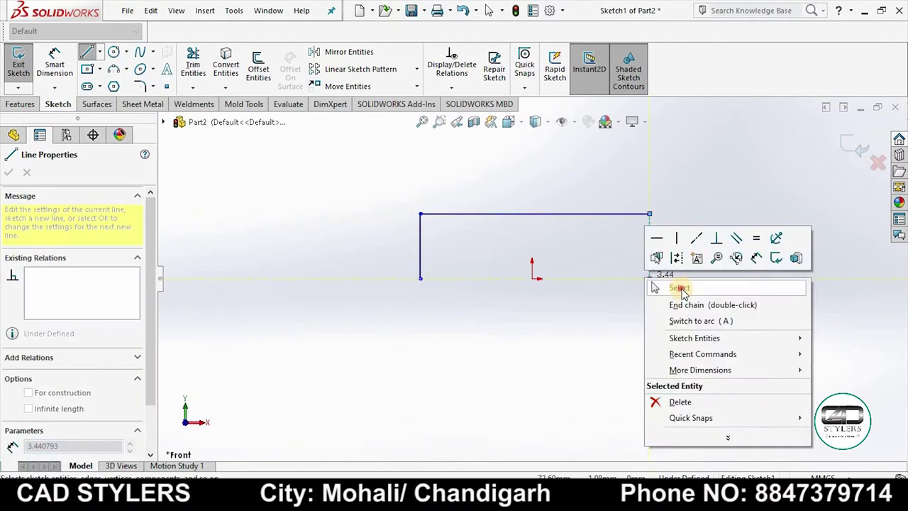
click(670, 286)
- Add a vertical centerline starting at the origin
click(99, 53)
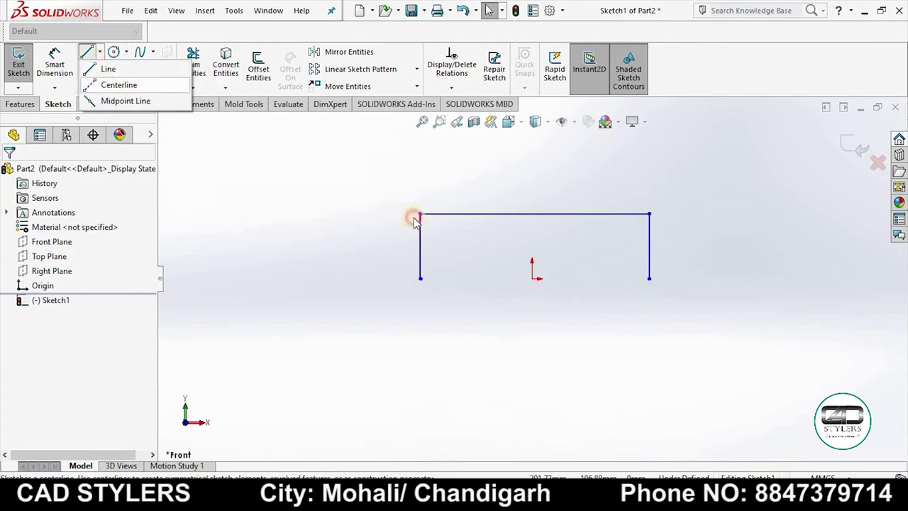
click(113, 83)
click(532, 321)
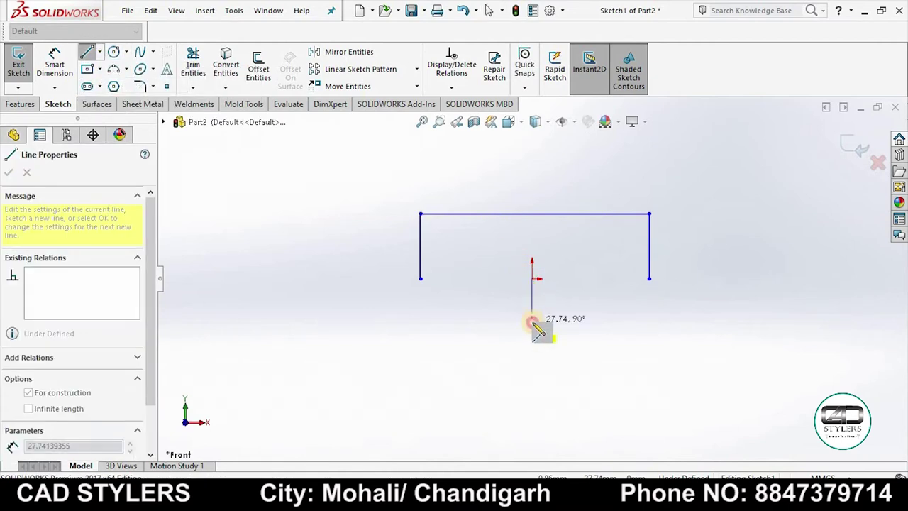
right_click(592, 325)
click(579, 330)
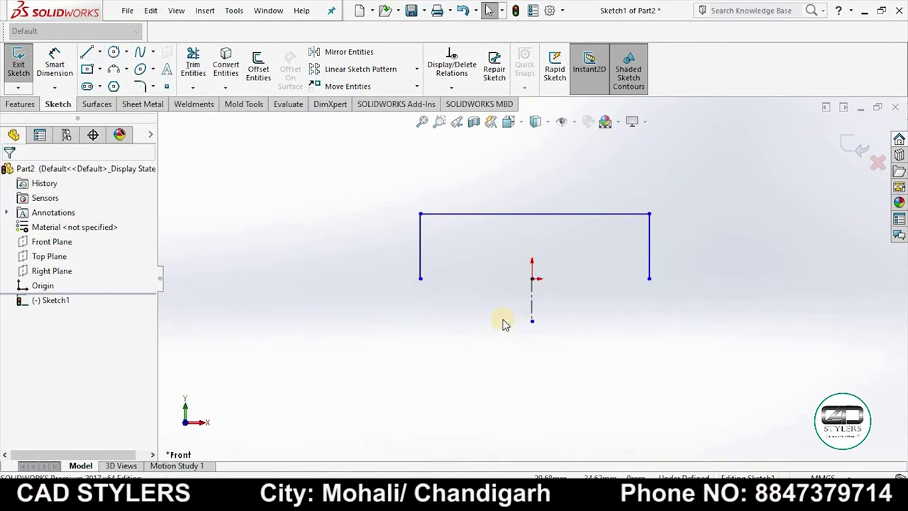
- Make the left and right sides symmetric about the centerline
click(420, 249)
ctrl+click(649, 260)
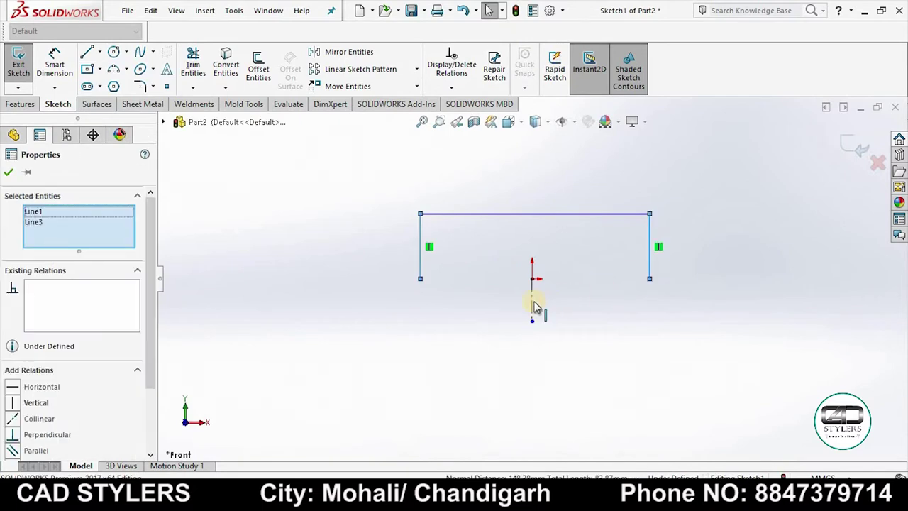
ctrl+click(533, 305)
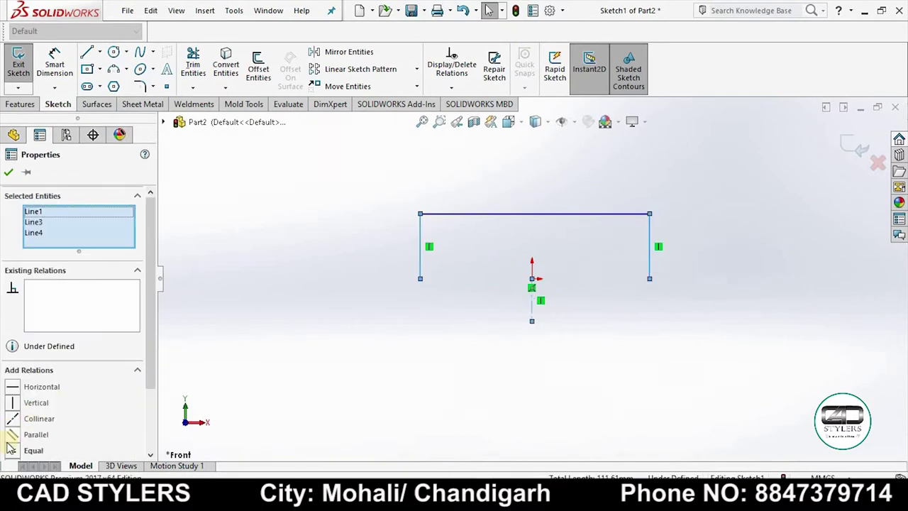
scroll(138, 372, down, 2)
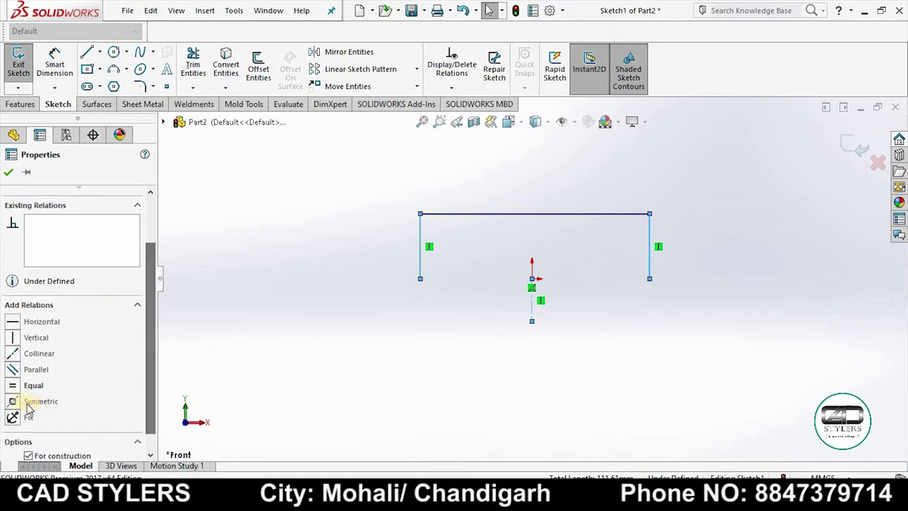
click(22, 401)
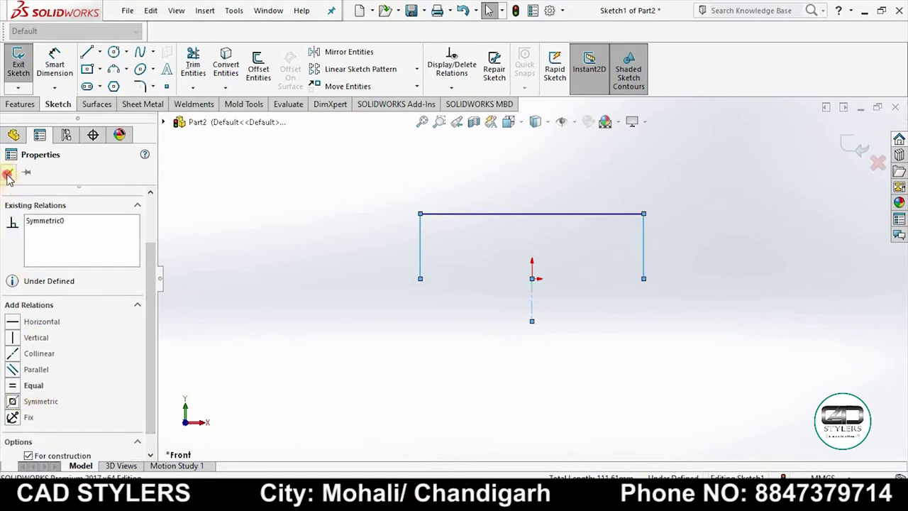
click(7, 174)
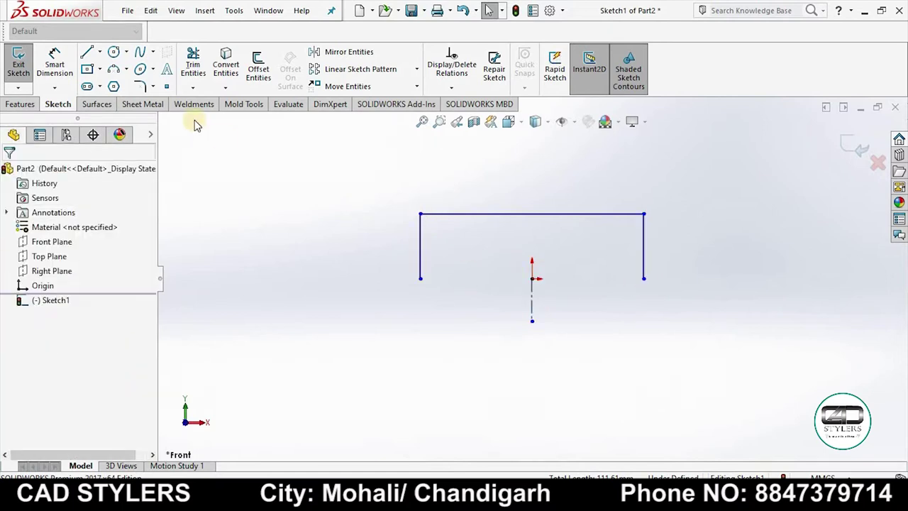
click(55, 62)
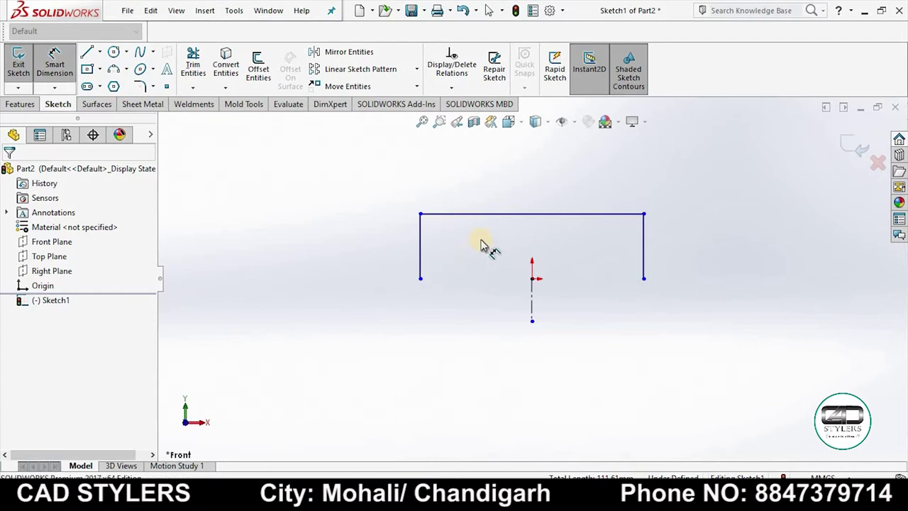
- Dimension the outline's top line to 106 and its left side to 36, then view the reference drawing
click(500, 213)
click(499, 183)
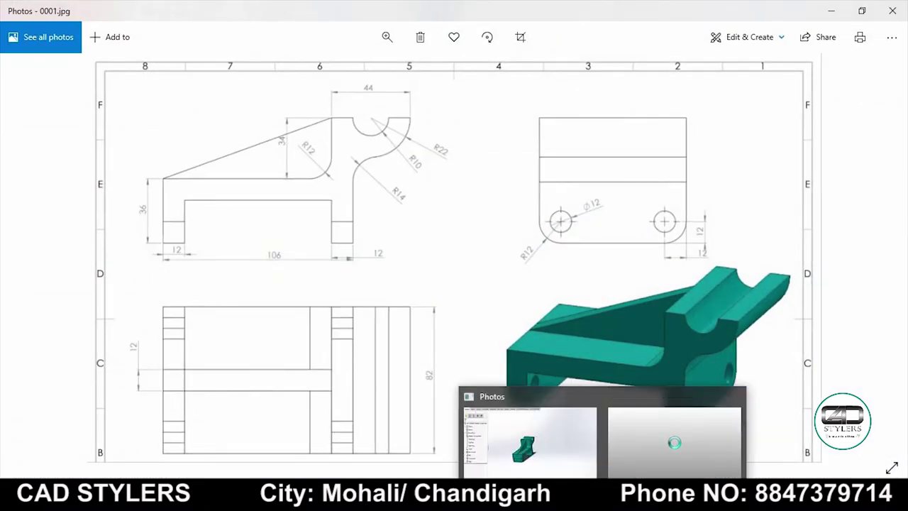
click(528, 440)
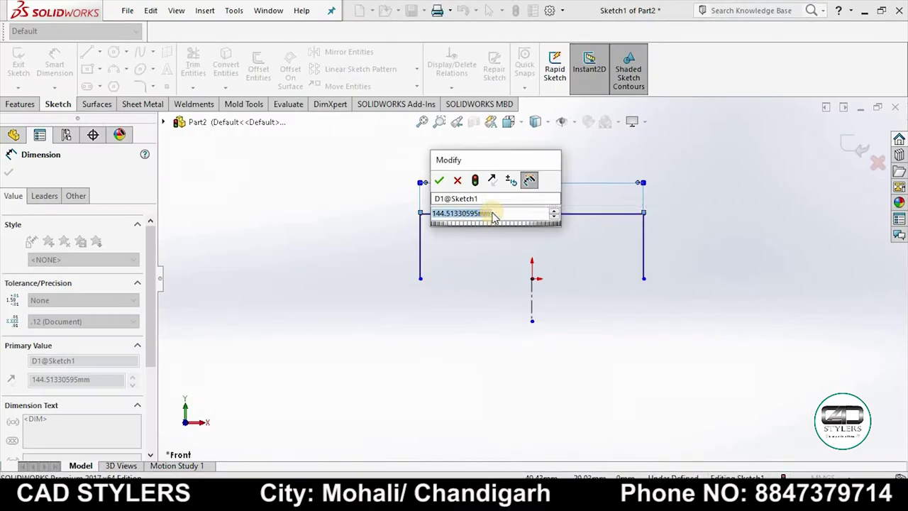
text(10)
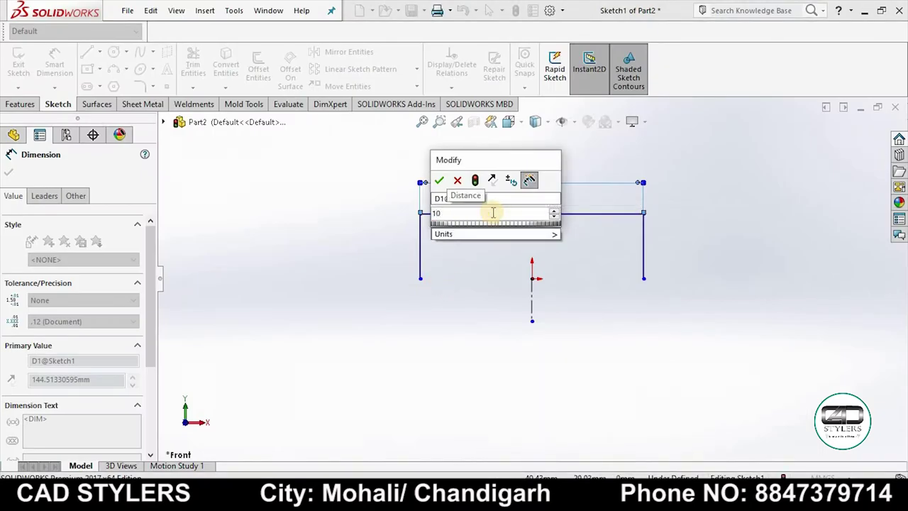
text(6)
key(Return)
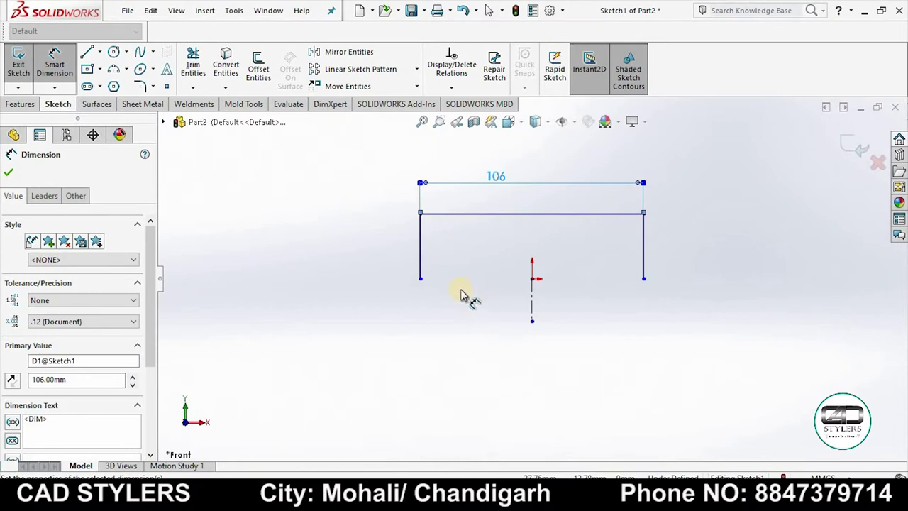
click(422, 264)
click(362, 259)
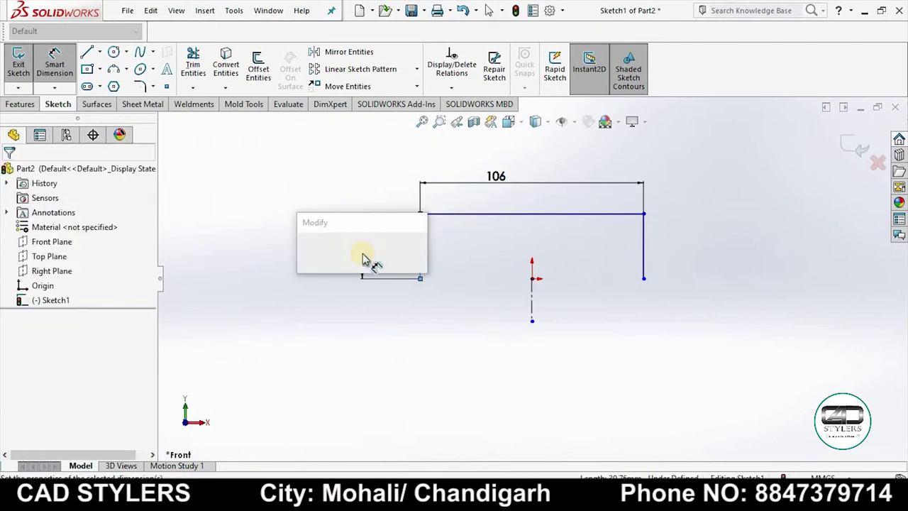
text(36)
key(Return)
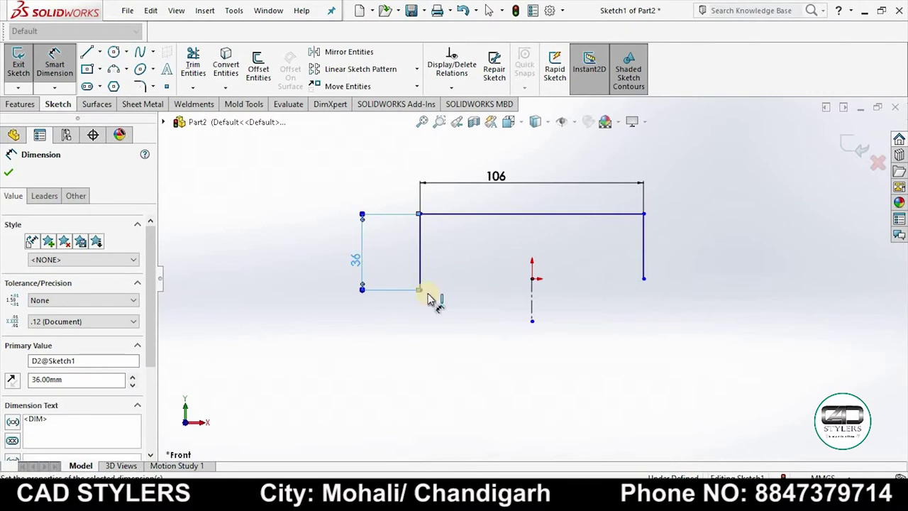
click(571, 497)
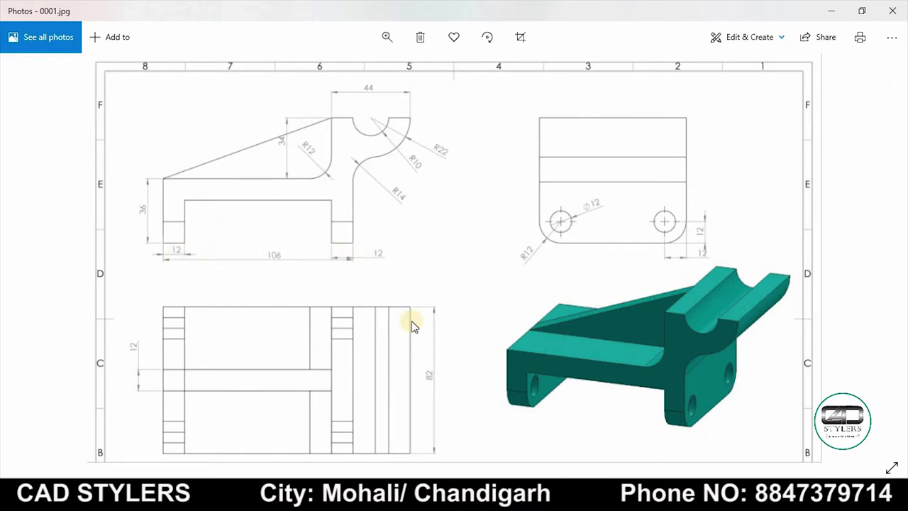
- Offset the three-sided outline chain 12 mm inward
click(667, 439)
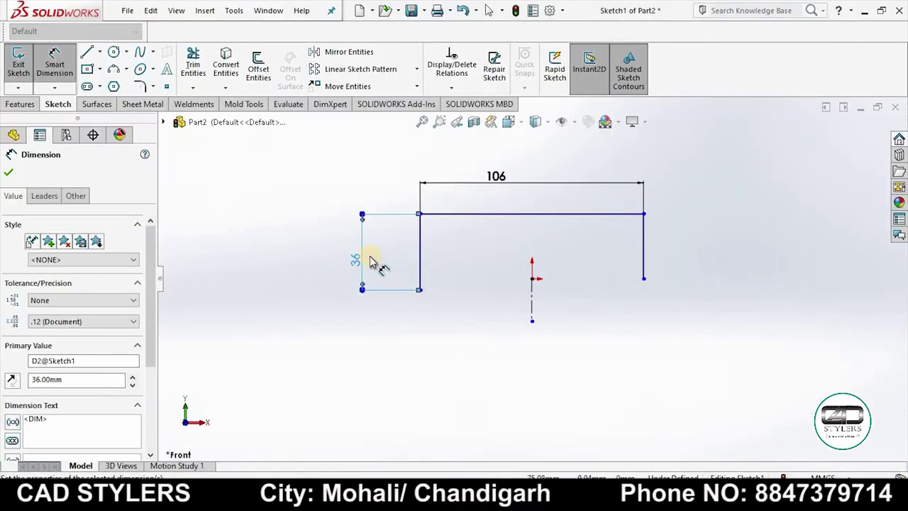
click(258, 69)
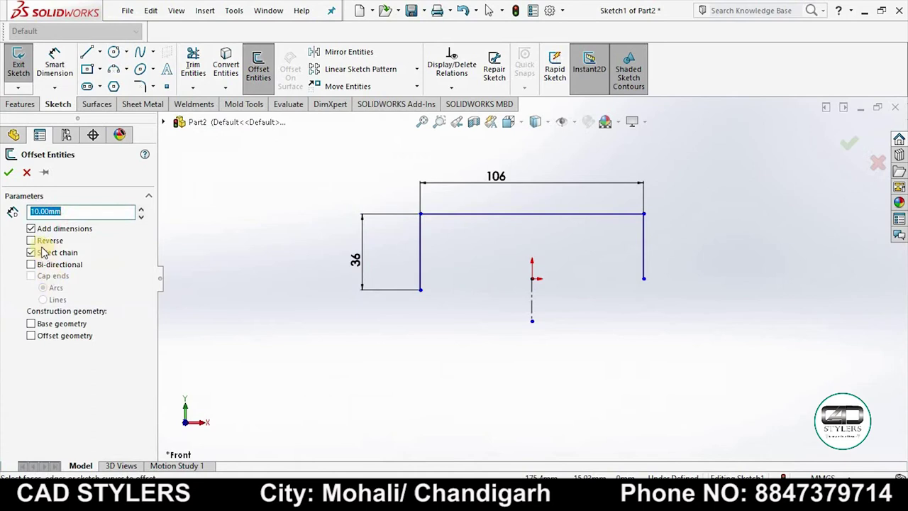
text(12)
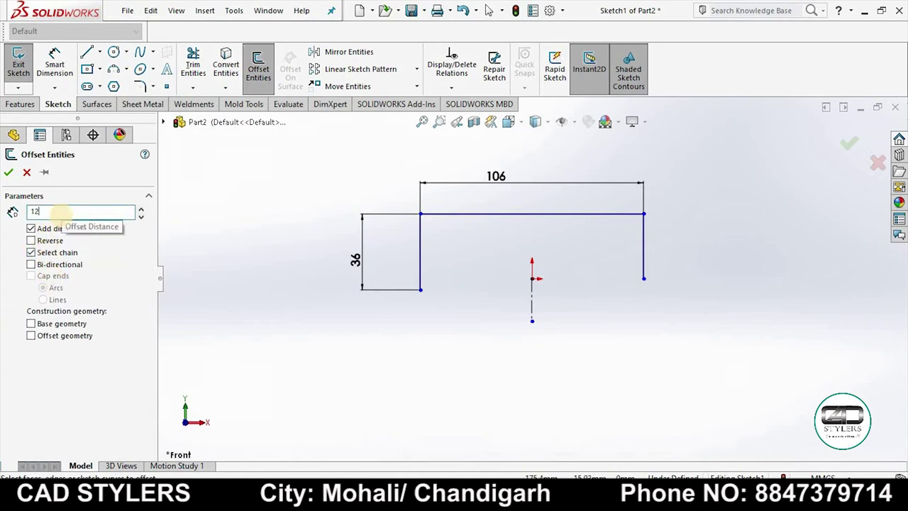
click(553, 217)
key(Return)
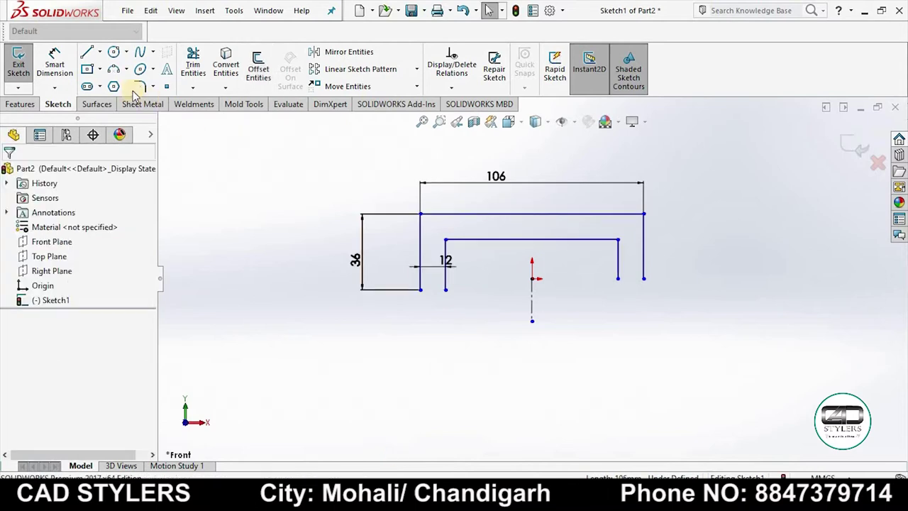
- Close the bottoms of both legs with short lines, forming a closed U-shaped profile
click(86, 51)
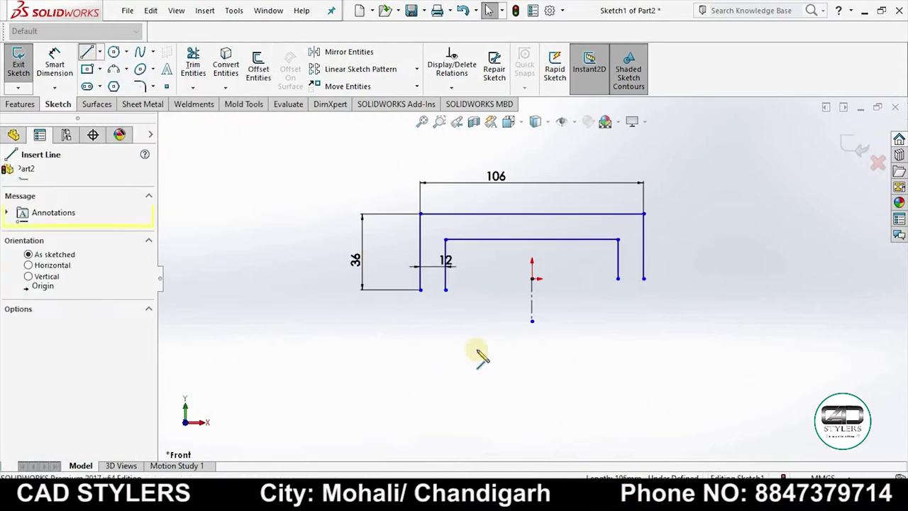
click(420, 288)
click(446, 289)
right_click(453, 295)
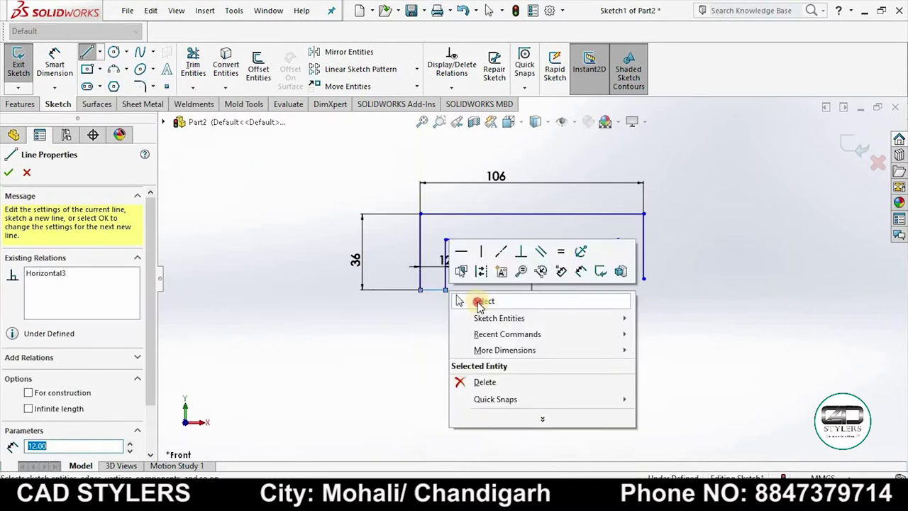
click(480, 302)
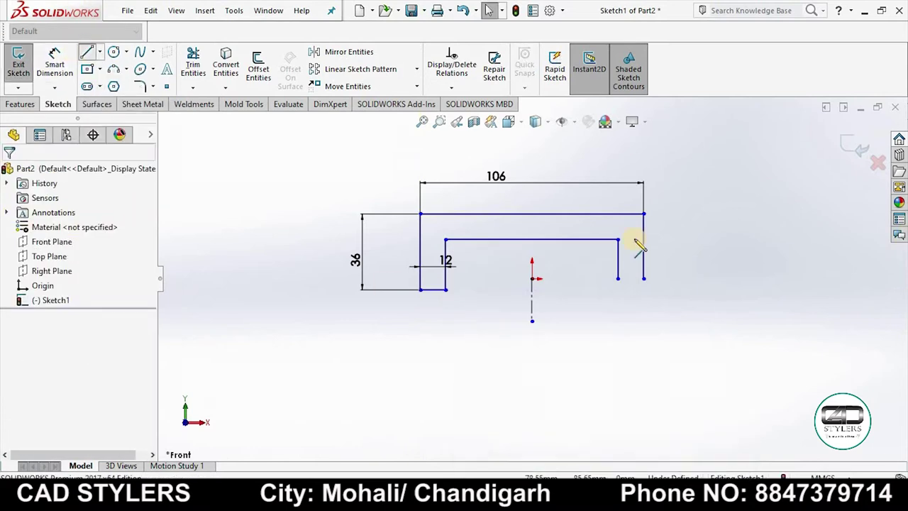
click(618, 239)
click(617, 279)
click(643, 279)
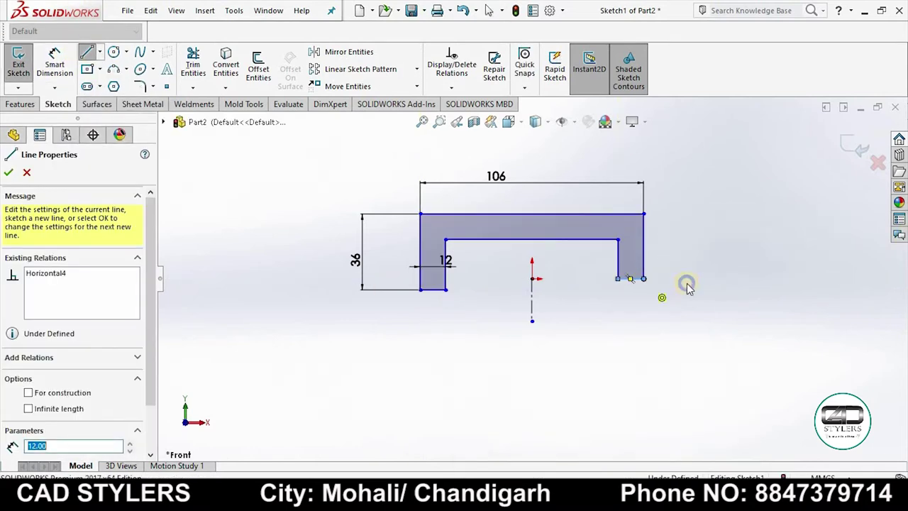
right_click(684, 287)
click(674, 287)
- Make the two leg bottom lines collinear so the legs end level
scroll(612, 287, down, 2)
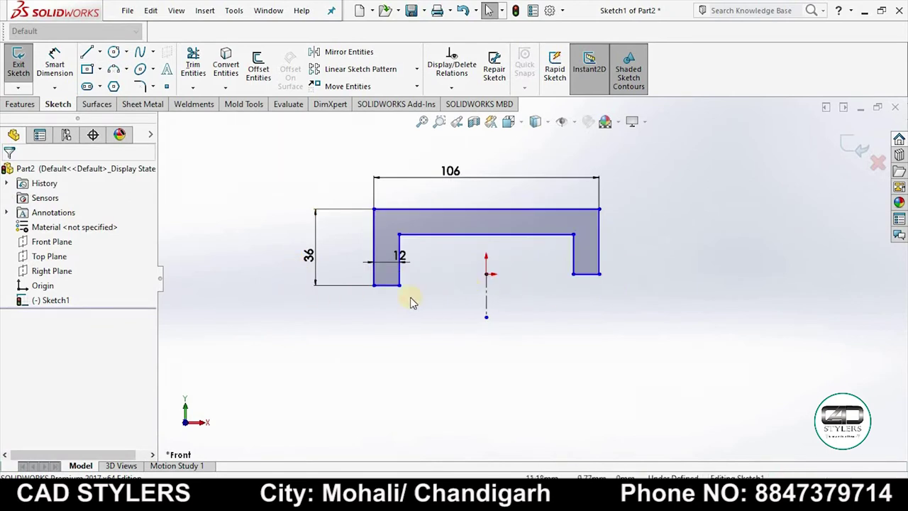
click(390, 285)
ctrl+click(587, 275)
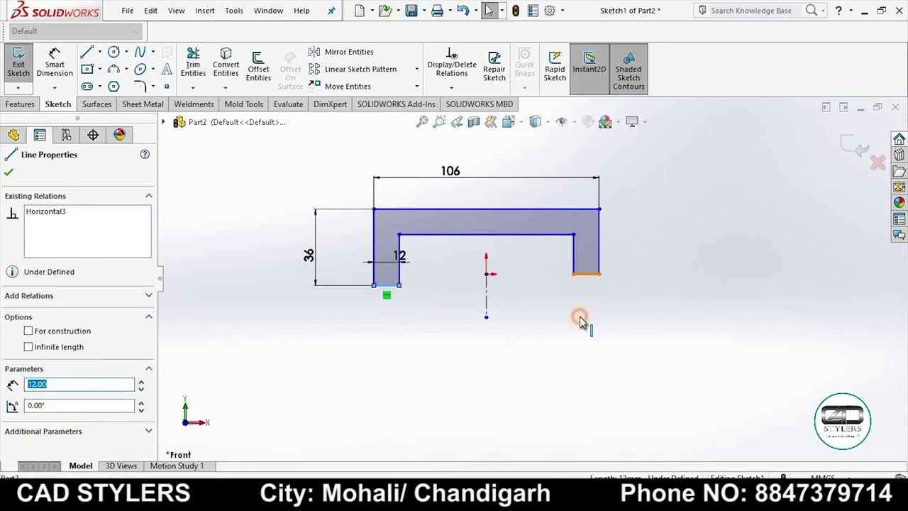
click(11, 419)
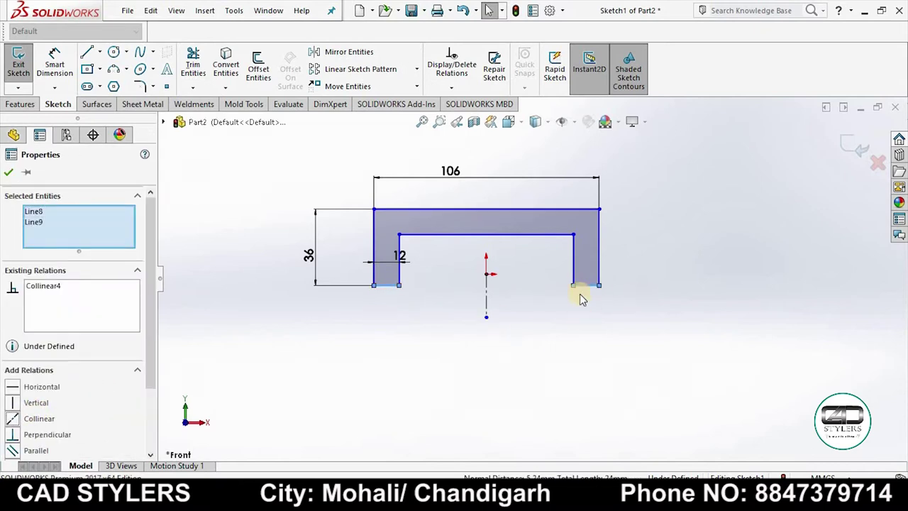
click(8, 172)
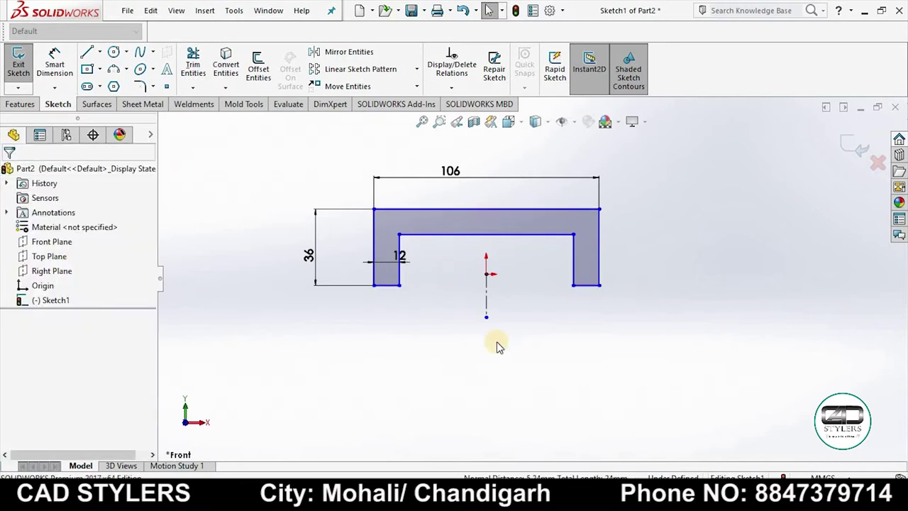
click(589, 426)
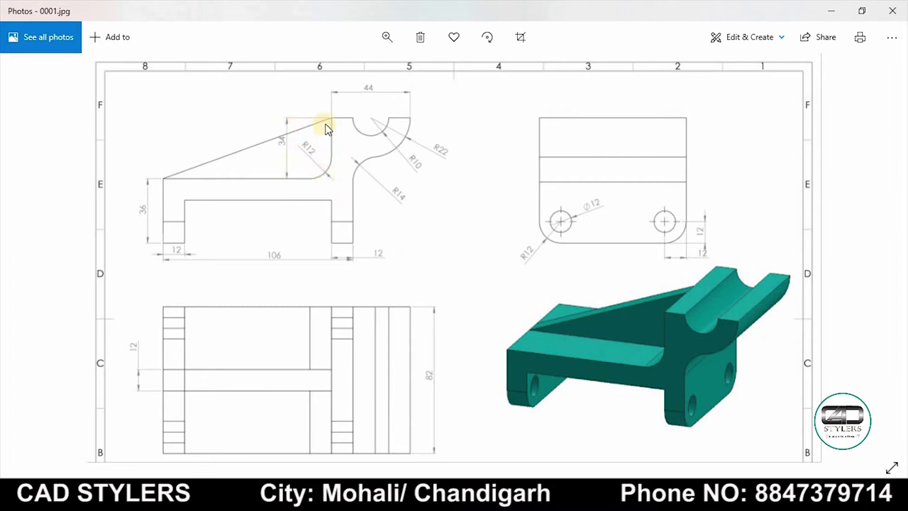
- Return from the reference drawing to the SolidWorks sketch
click(719, 402)
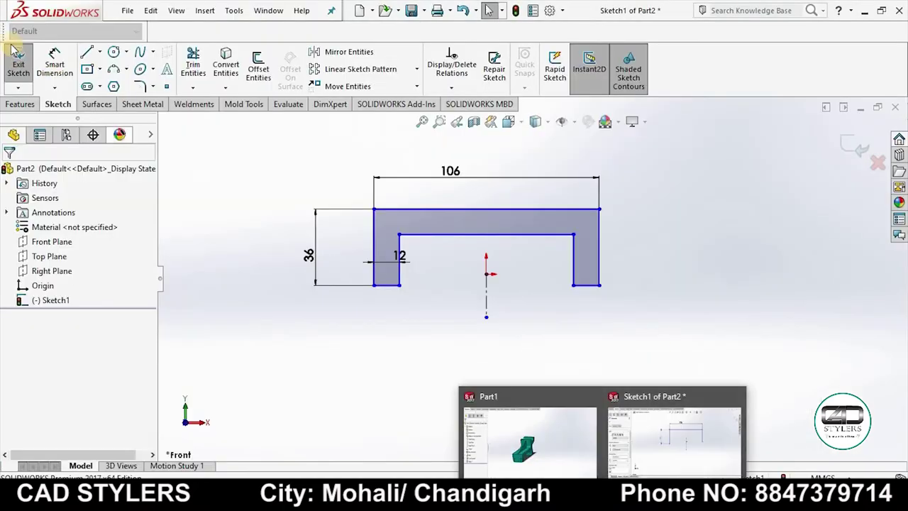
- Draw a corner rectangle above the right leg, its left edge collinear with the leg's inner edge
click(86, 69)
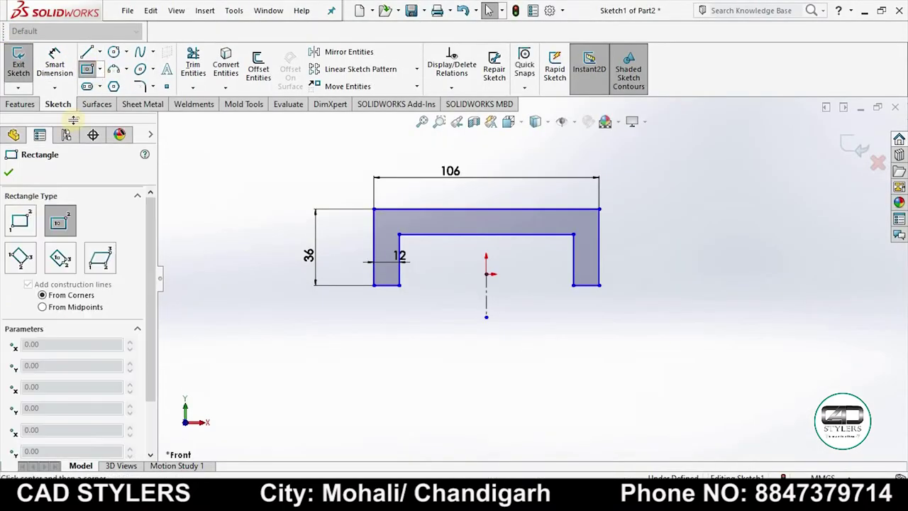
click(20, 220)
scroll(531, 276, up, 3)
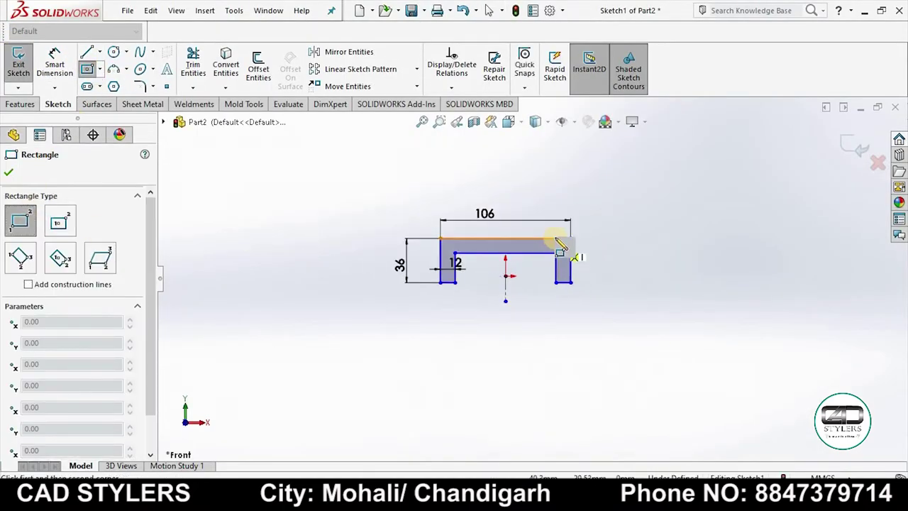
click(556, 237)
click(571, 171)
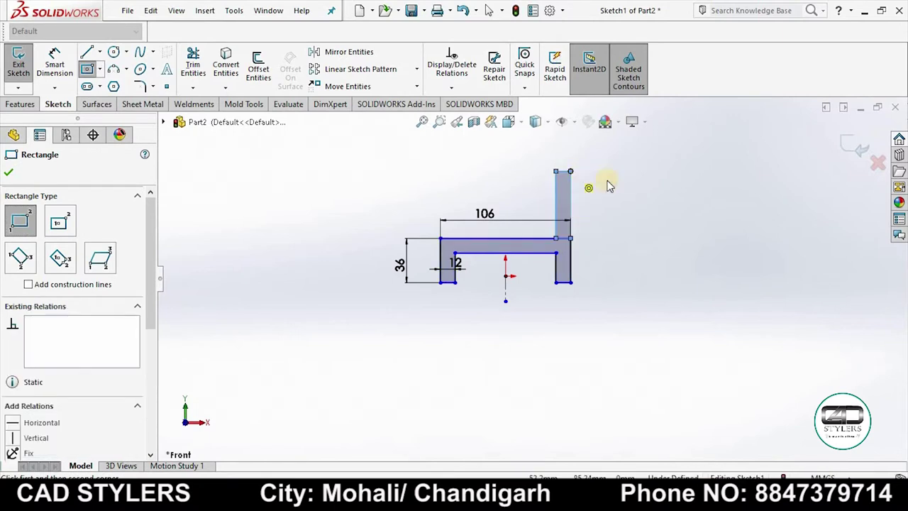
key(Escape)
scroll(581, 237, down, 4)
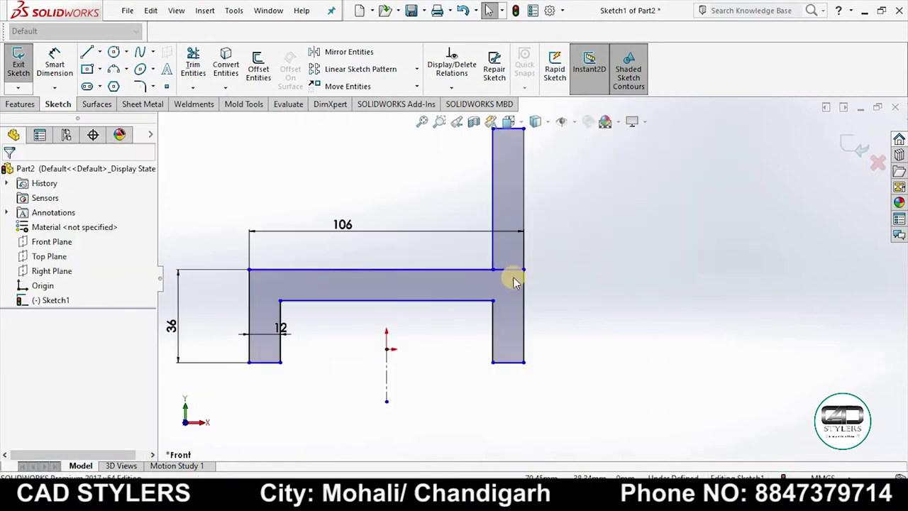
click(493, 211)
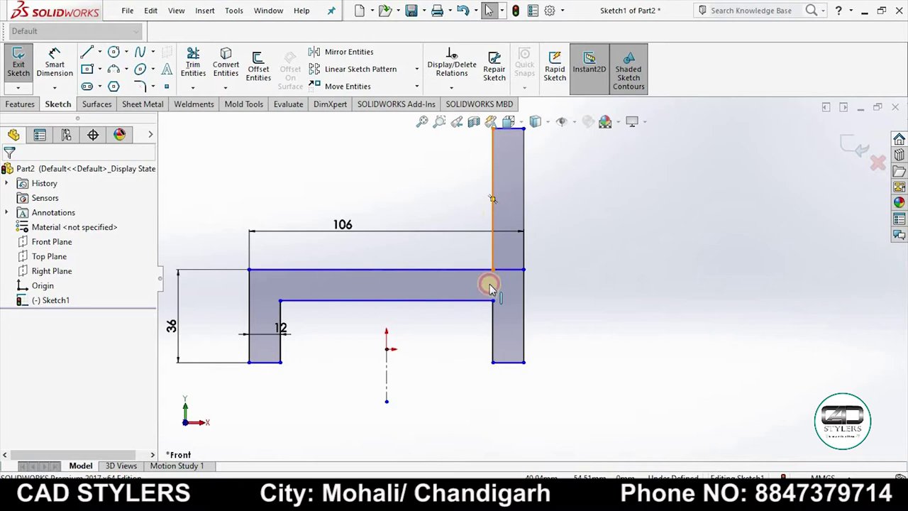
ctrl+click(495, 329)
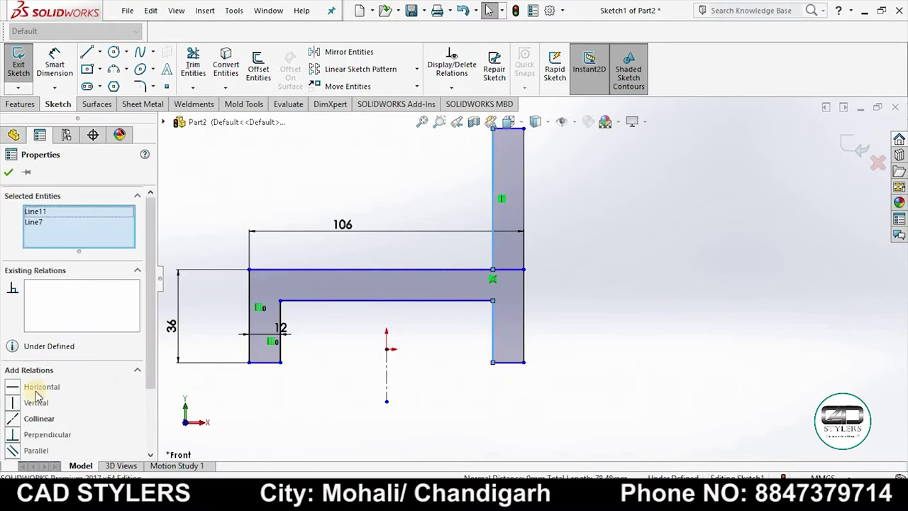
click(13, 420)
click(7, 172)
- Try width dimensions on the right leg and upright, cancelling the redundant ones
scroll(644, 248, up, 2)
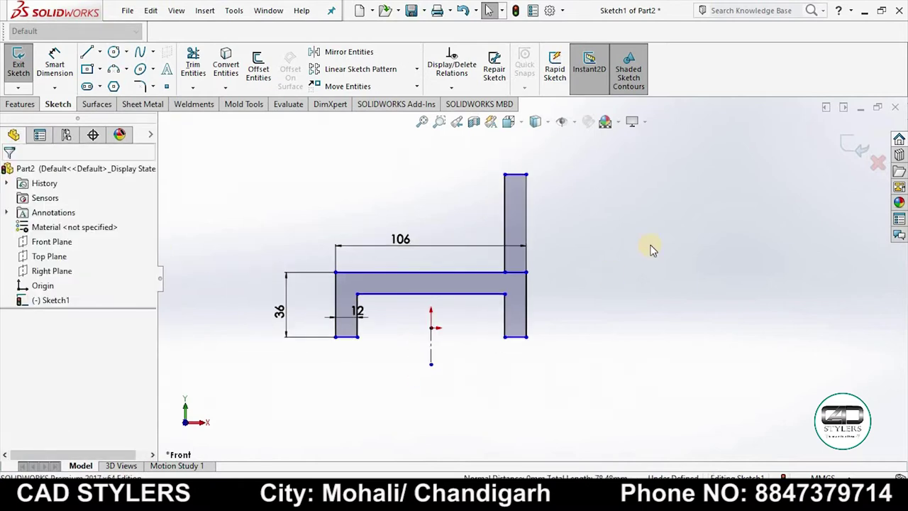
scroll(438, 215, down, 3)
scroll(536, 284, up, 3)
click(50, 62)
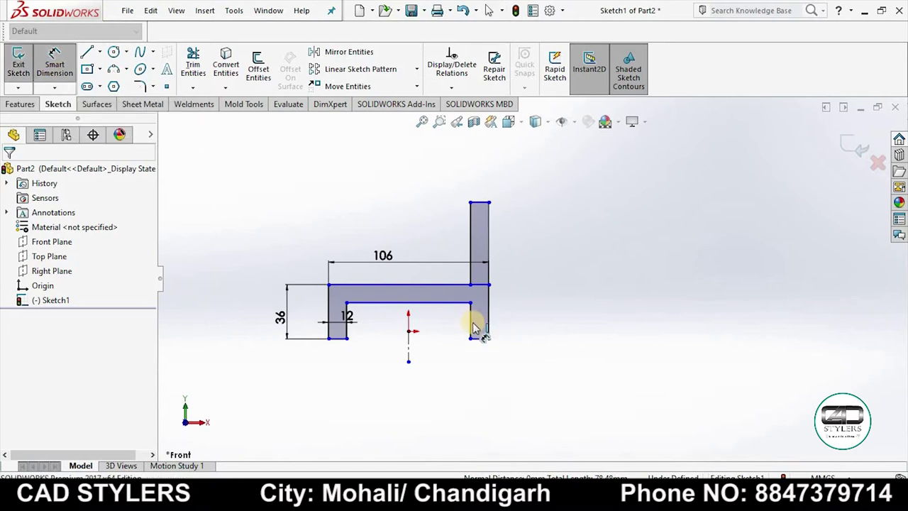
click(487, 327)
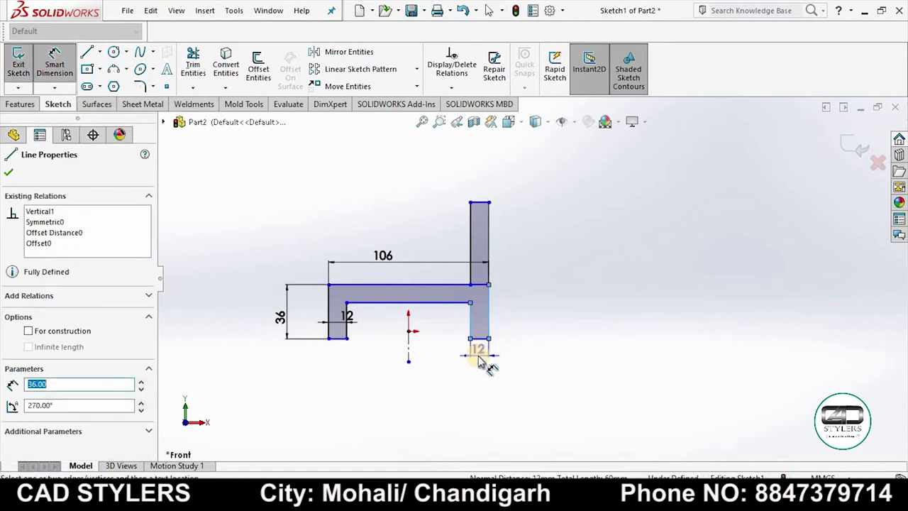
click(479, 357)
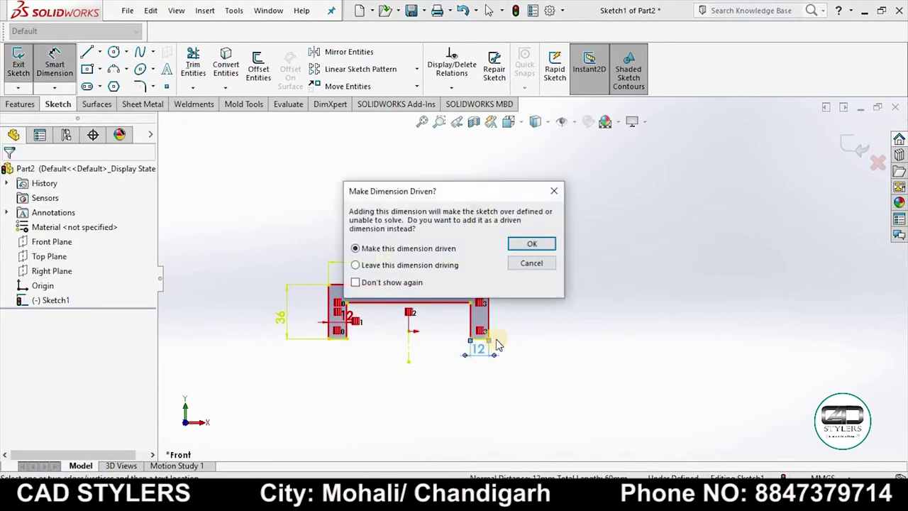
click(552, 191)
scroll(529, 273, down, 3)
click(415, 222)
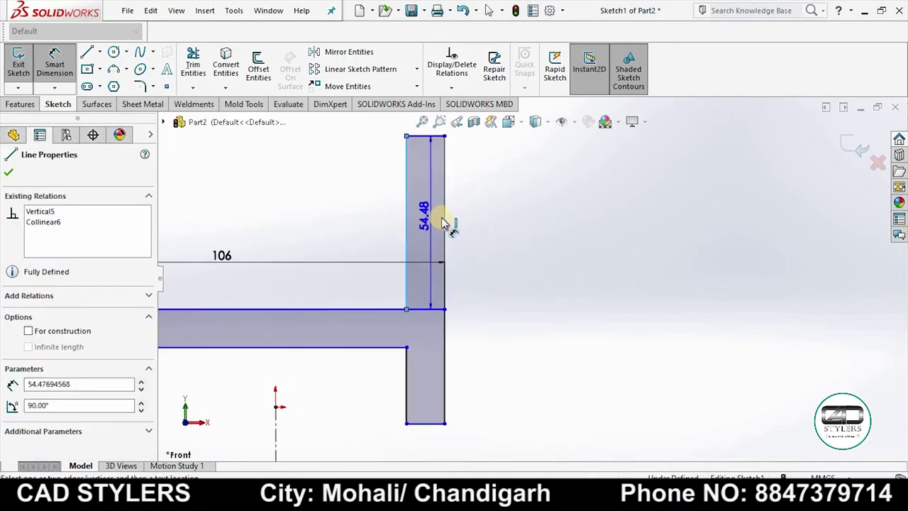
click(442, 219)
click(459, 246)
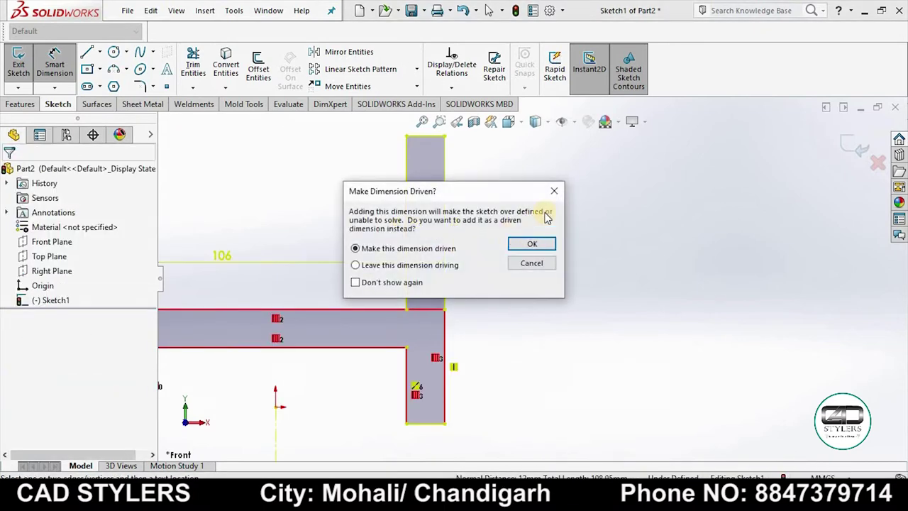
click(531, 262)
- Set the upright's height to 34 mm and trim overlapping lines where it meets the top bar
scroll(517, 312, up, 2)
scroll(497, 326, down, 4)
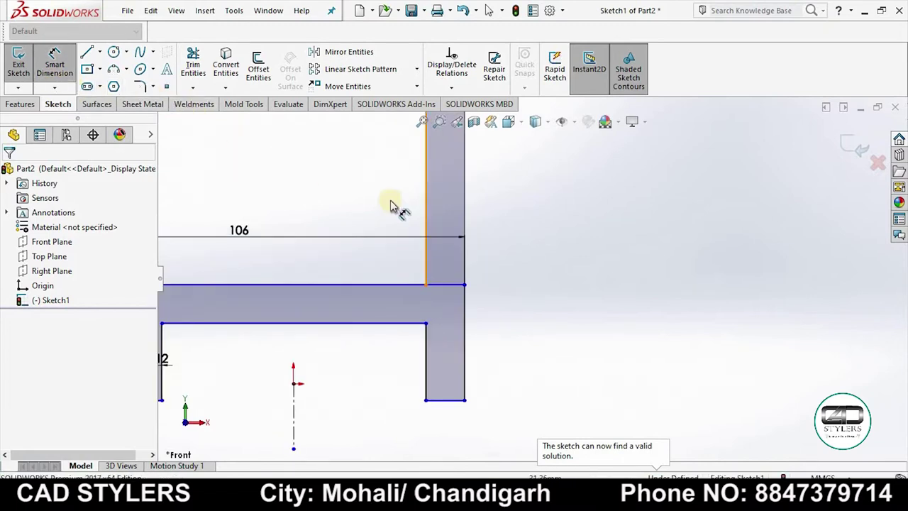
click(425, 197)
click(359, 199)
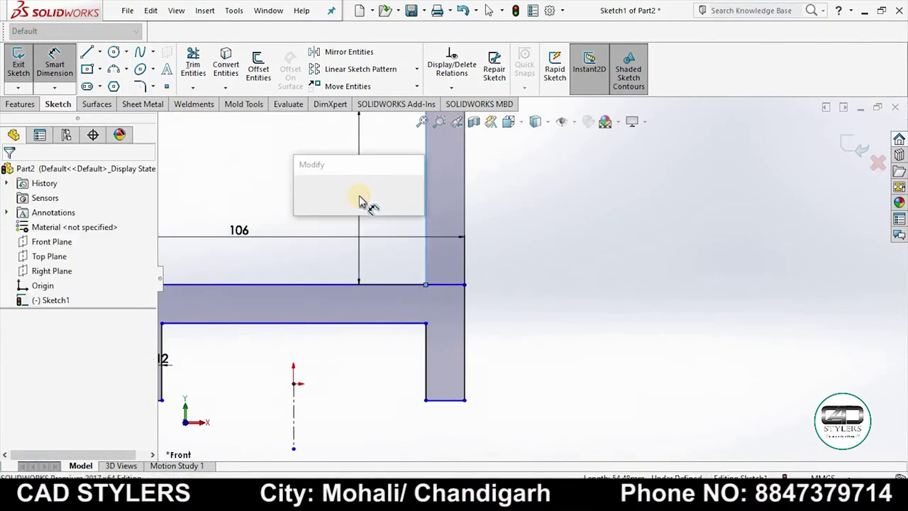
text(34)
key(Return)
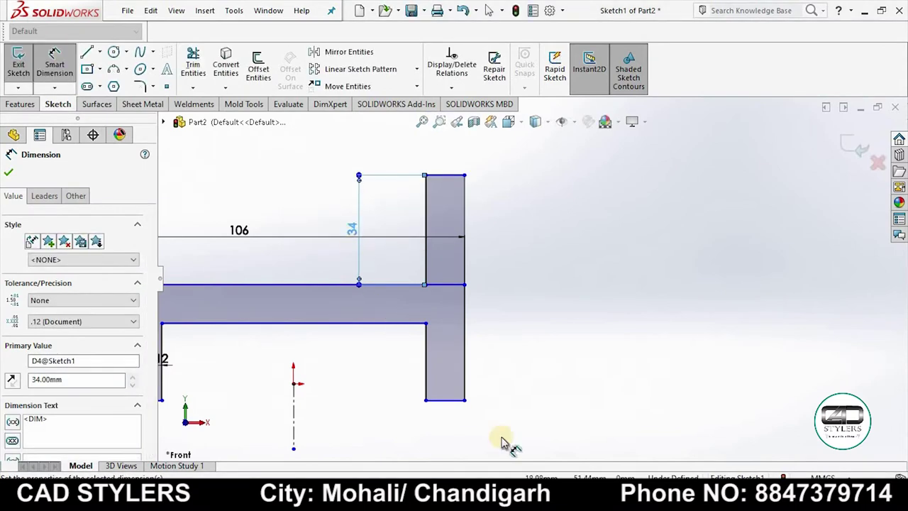
click(193, 64)
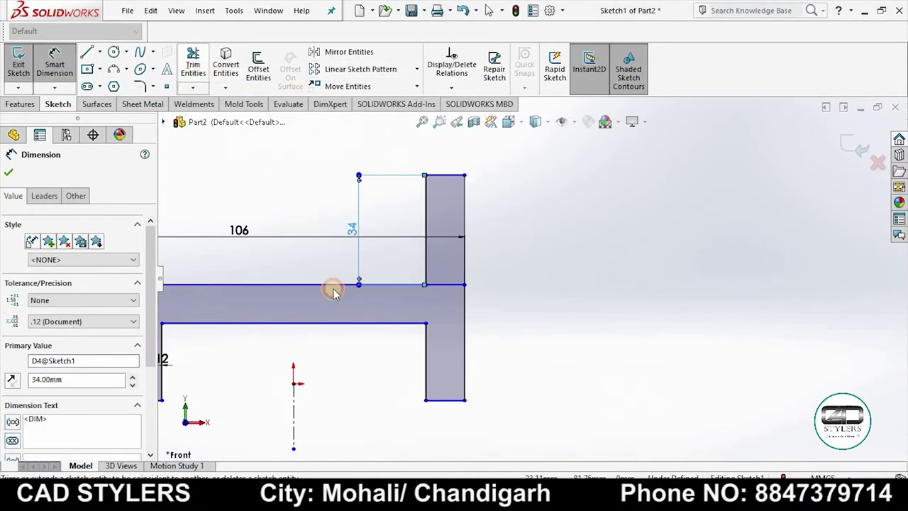
mouse_move(454, 270)
mouse_down()
mouse_move(472, 358)
mouse_move(429, 303)
mouse_up()
- Trim away the overlapping part of the right leg's edge
click(192, 87)
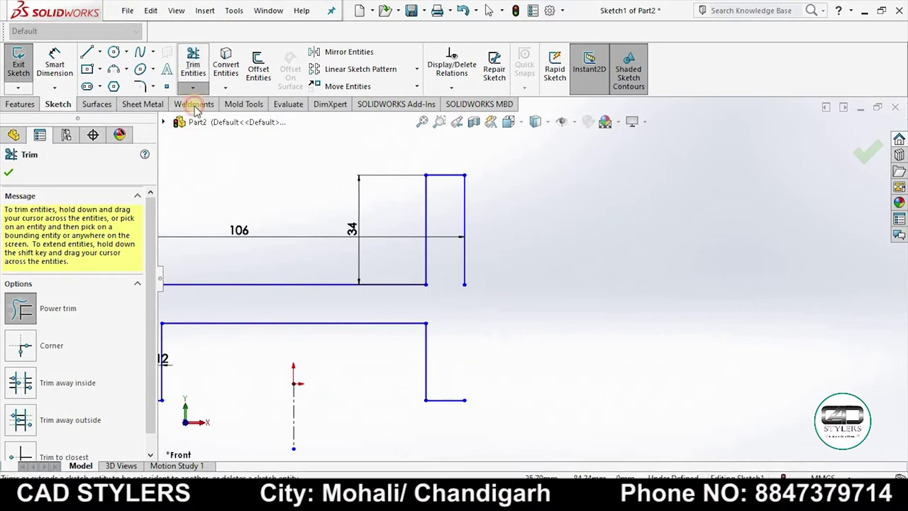
click(332, 212)
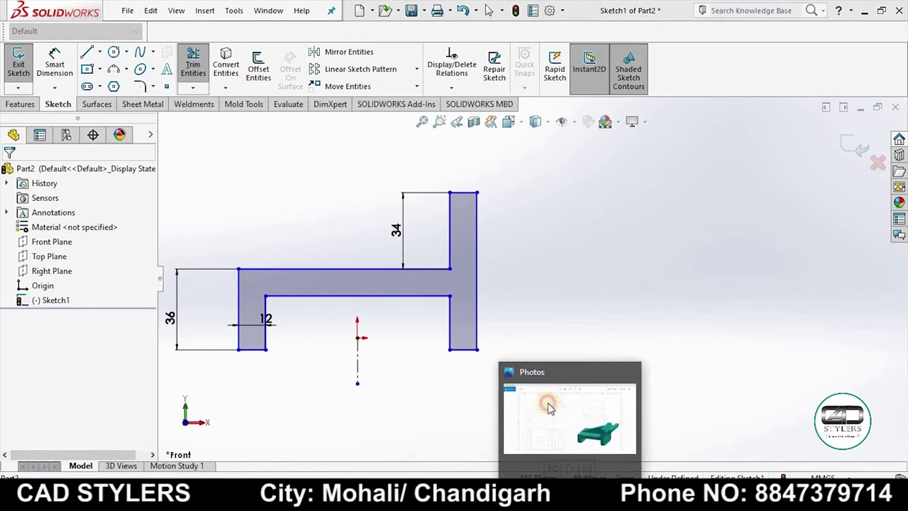
click(572, 418)
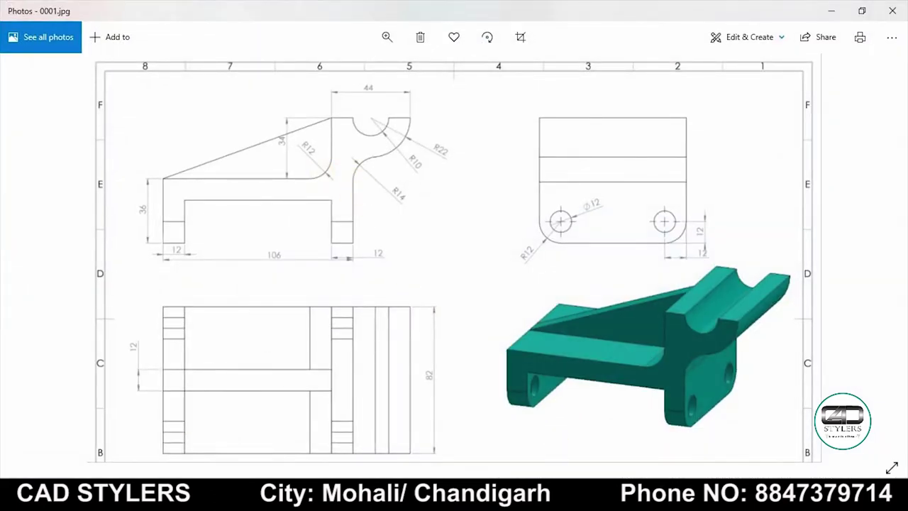
key(alt+Tab)
- Round the inner corner between the upright and top bar with an R12 fillet
click(140, 86)
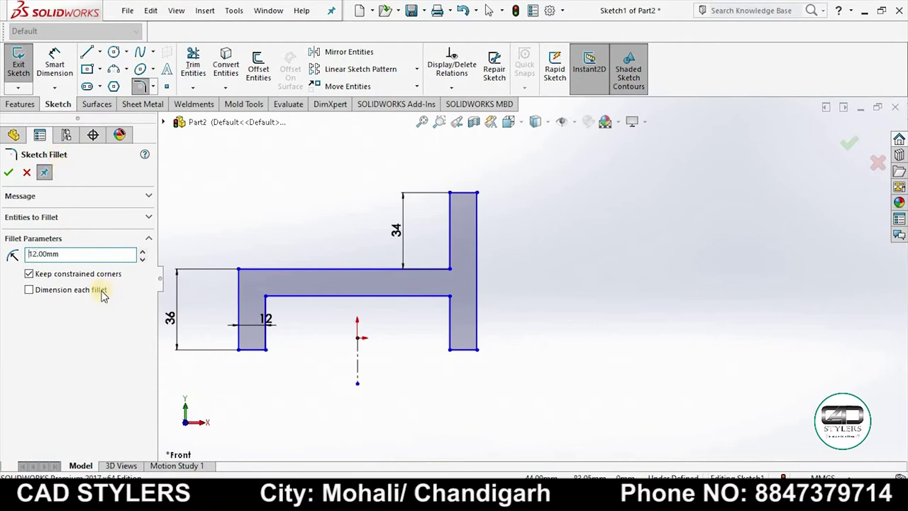
click(449, 266)
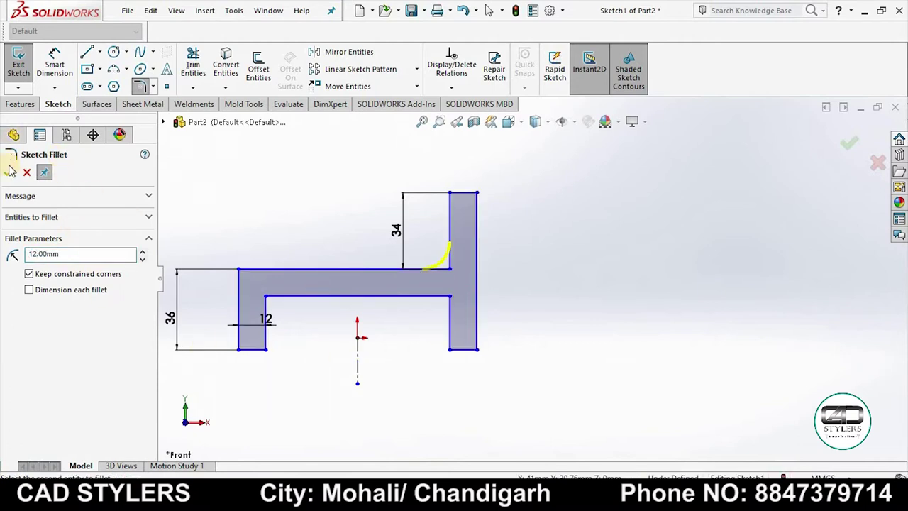
click(249, 291)
- Check the reference drawing, then trim the leftover upright line
click(567, 426)
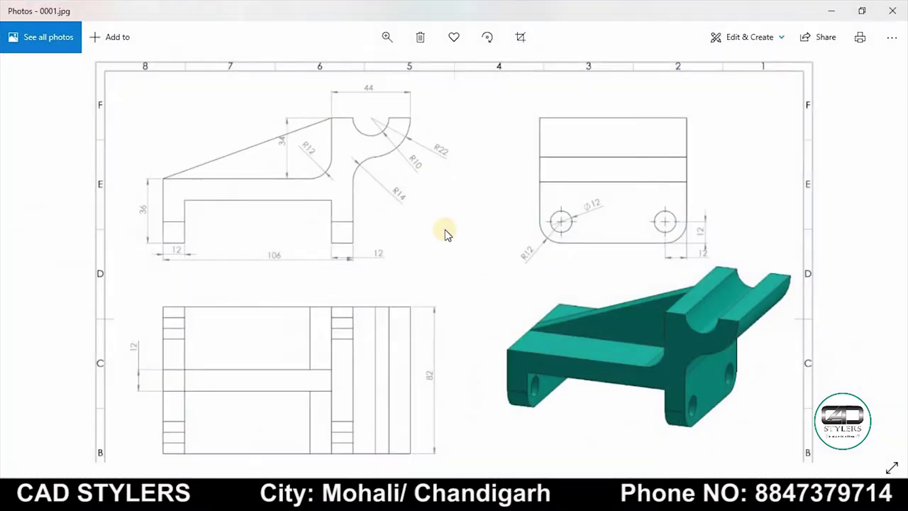
scroll(365, 124, up, 2)
scroll(347, 153, up, 1)
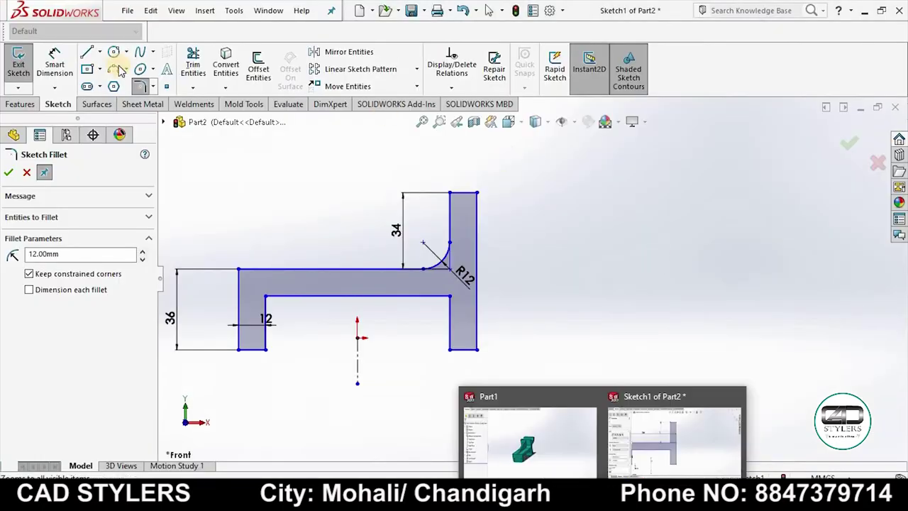
click(673, 433)
click(193, 63)
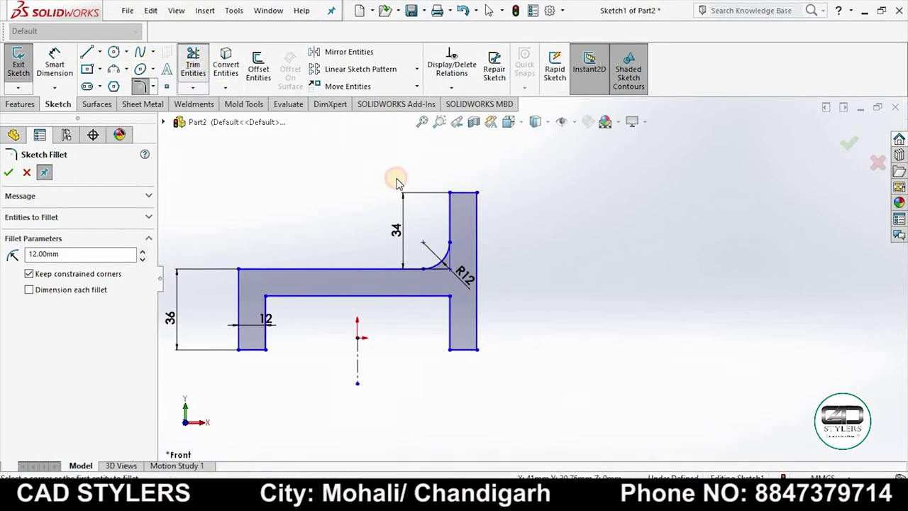
drag(462, 182, 457, 209)
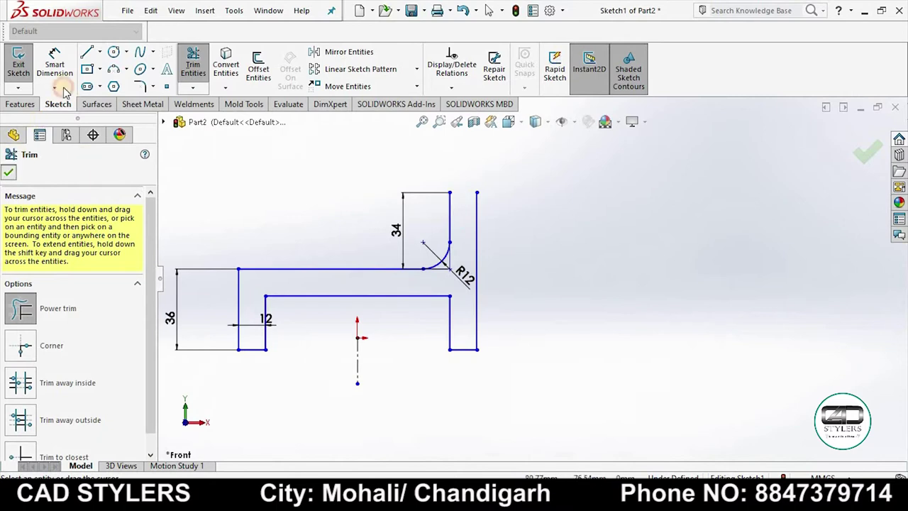
- Draw a horizontal line from the upright's top and dimension it to 44 mm
click(87, 52)
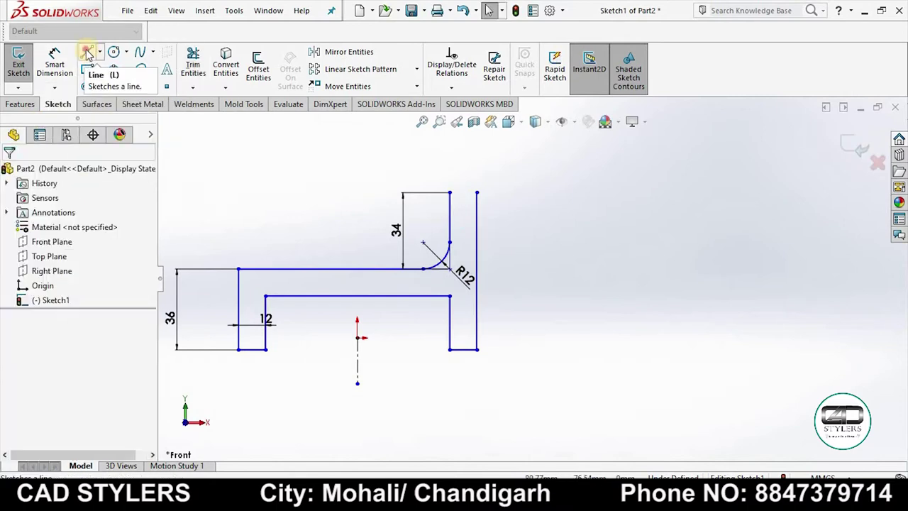
click(448, 194)
click(557, 192)
right_click(557, 193)
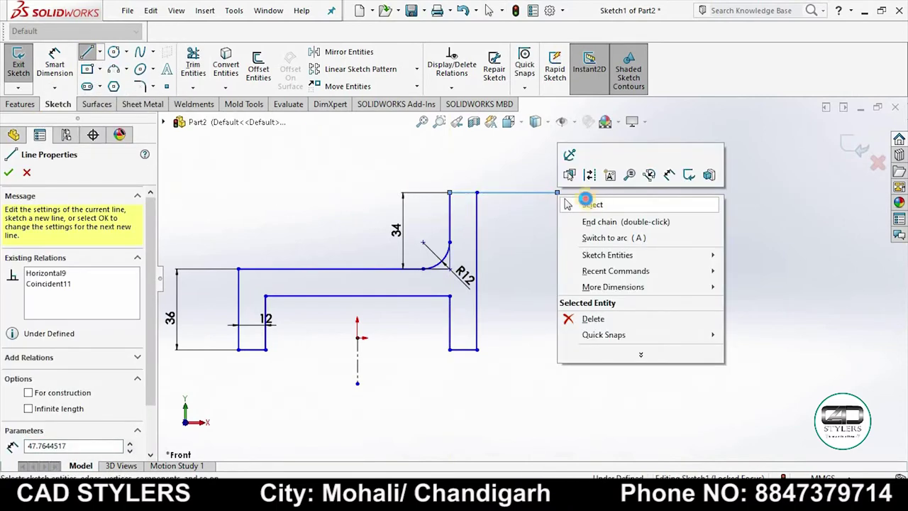
click(568, 204)
click(54, 64)
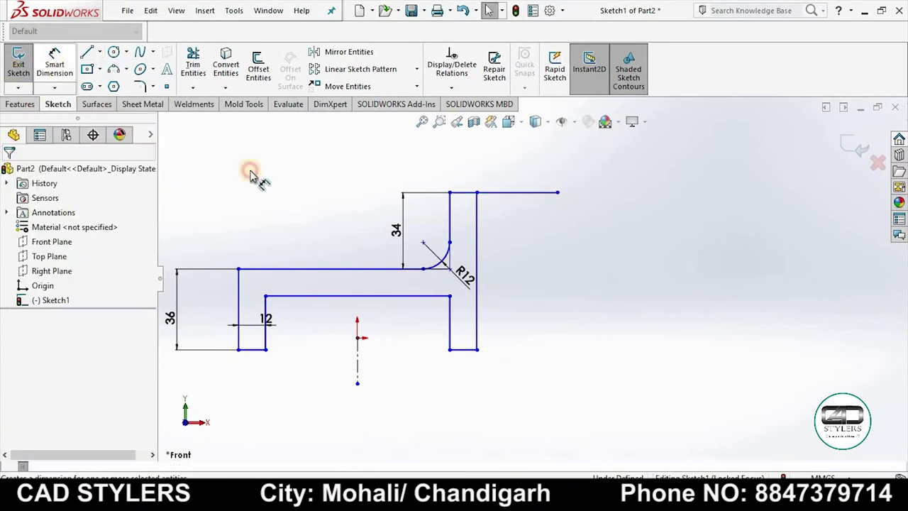
click(504, 195)
click(507, 178)
text(44)
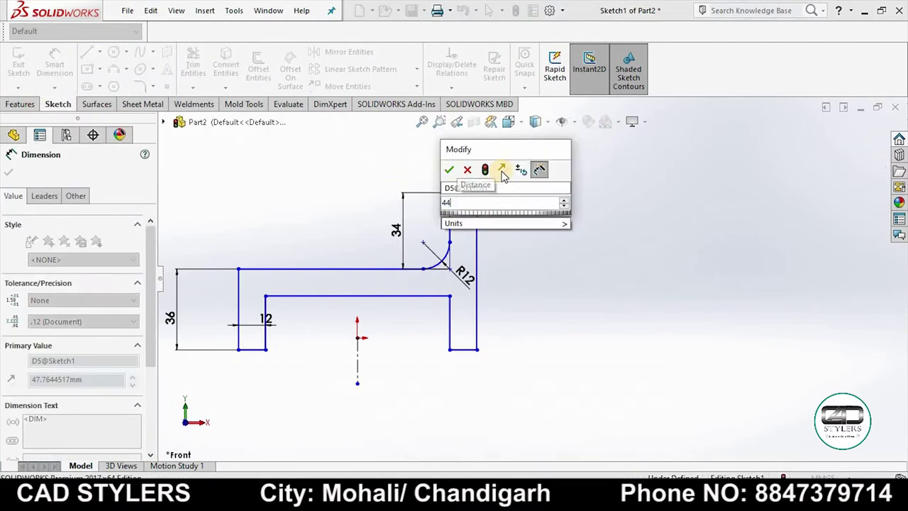
key(Return)
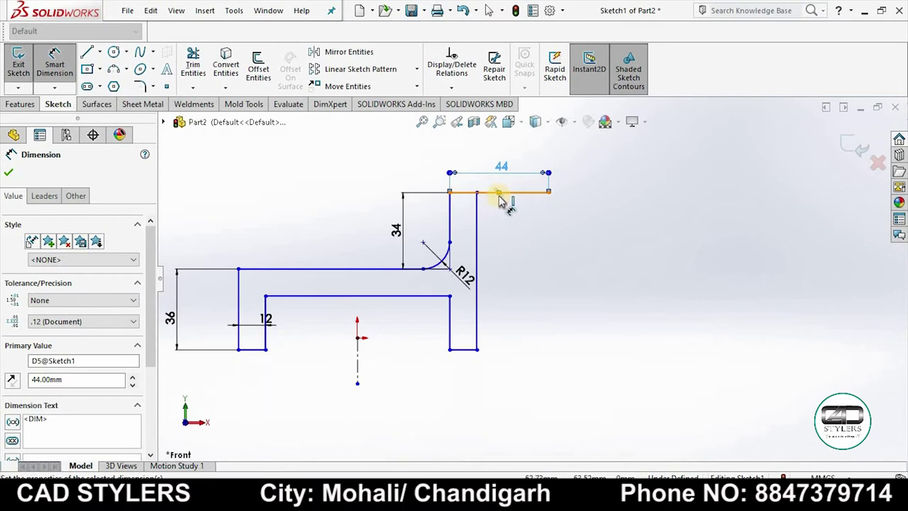
- Sketch a small centre-point half-circle arc hanging beneath the top line
click(112, 70)
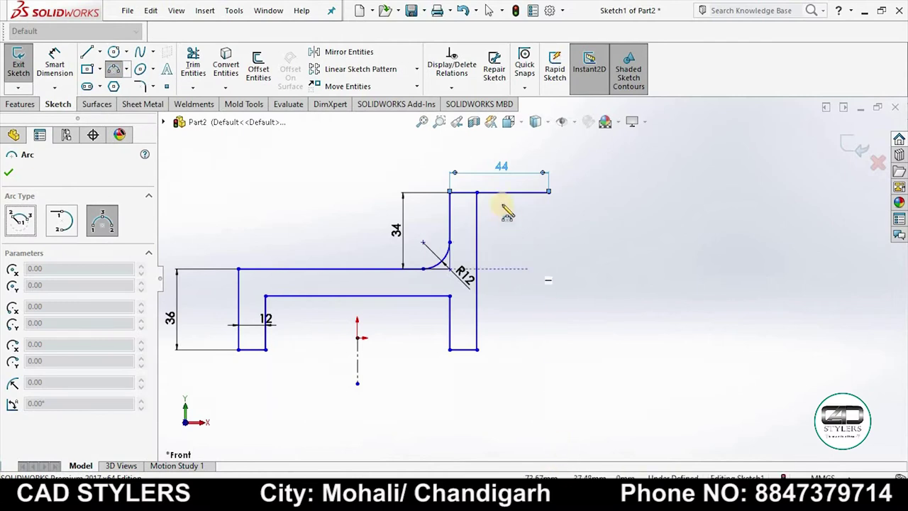
click(498, 192)
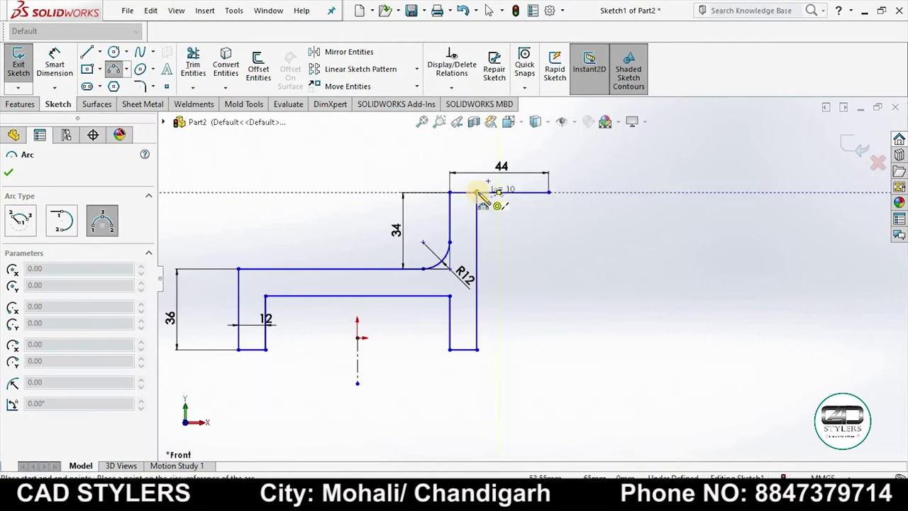
click(517, 220)
key(Escape)
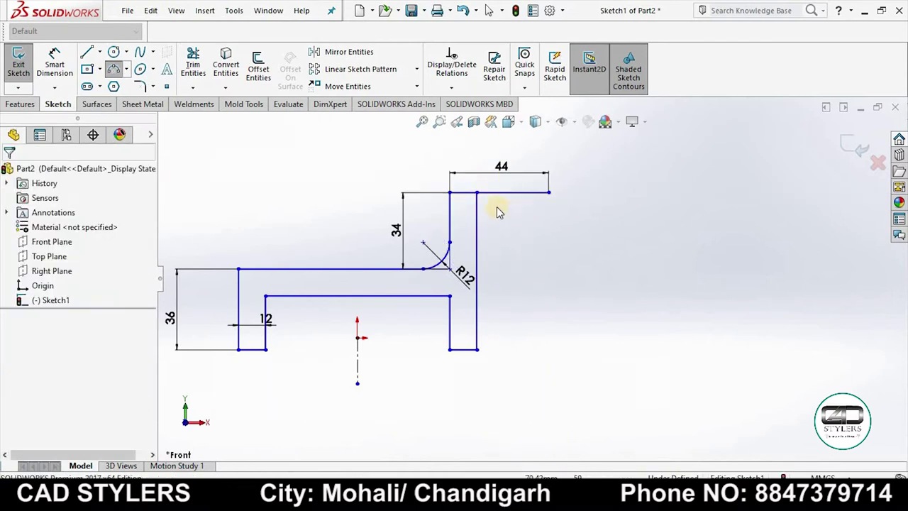
click(114, 71)
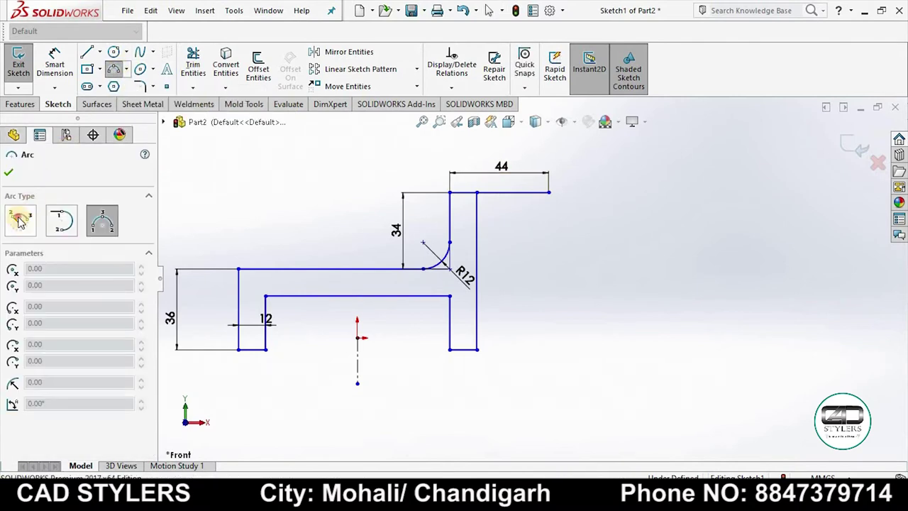
click(20, 221)
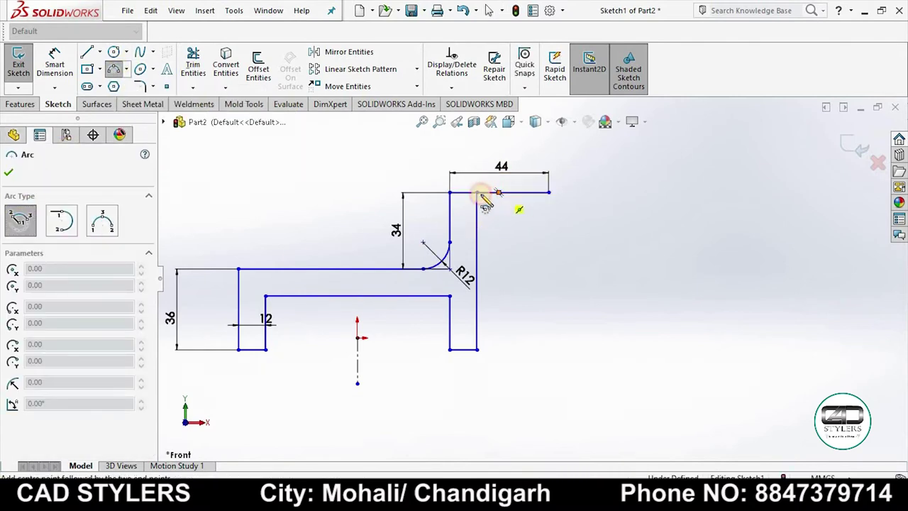
click(477, 192)
click(499, 191)
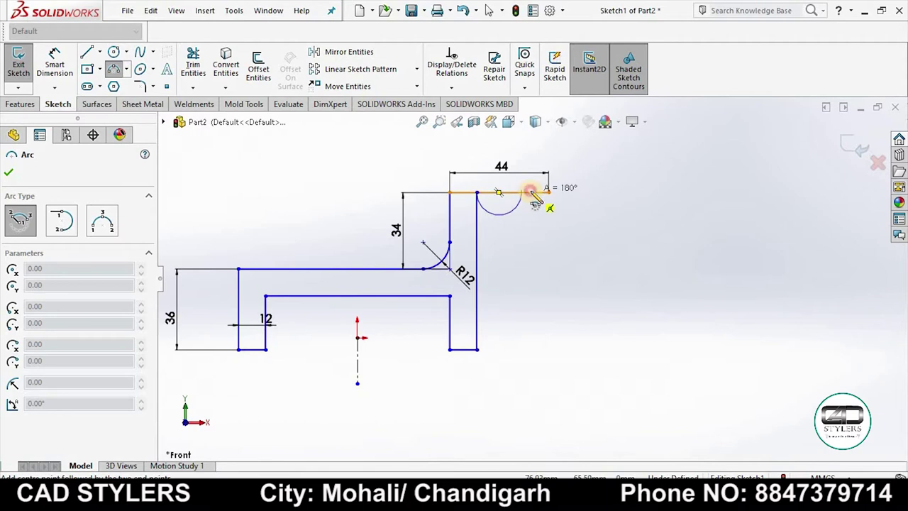
click(522, 193)
right_click(530, 193)
click(550, 198)
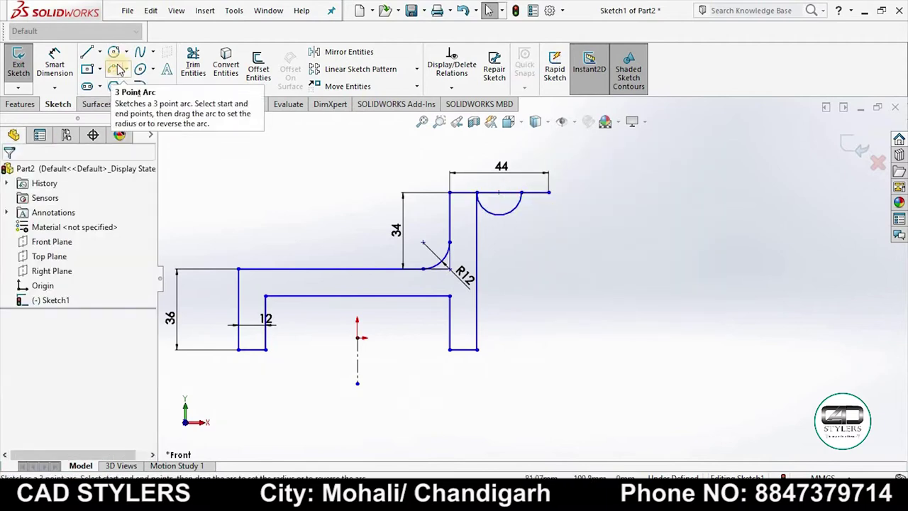
- Sketch a large R22 centre-point half-circle arc spanning the top line's full width
click(114, 68)
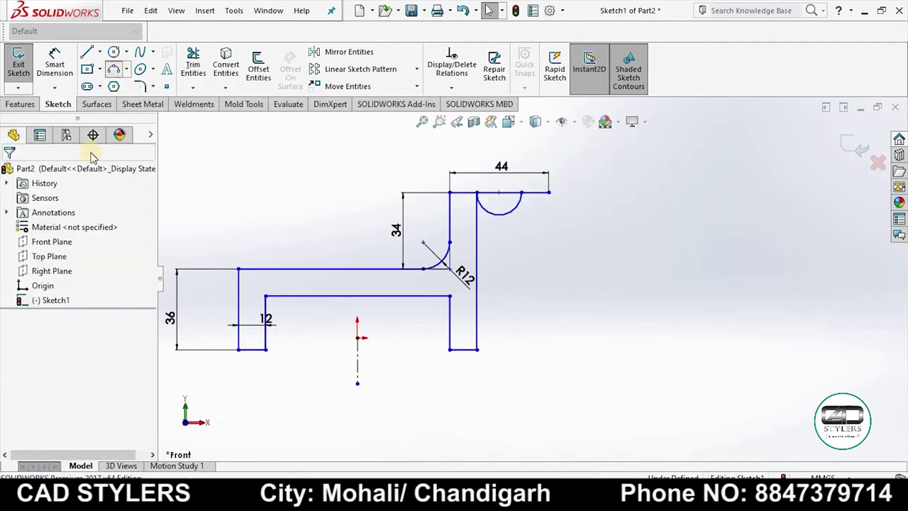
click(499, 191)
click(449, 192)
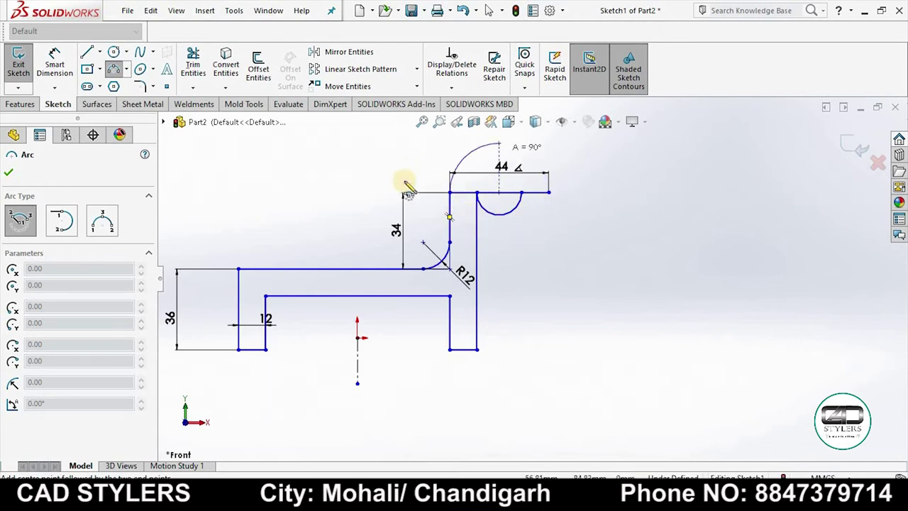
right_click(552, 243)
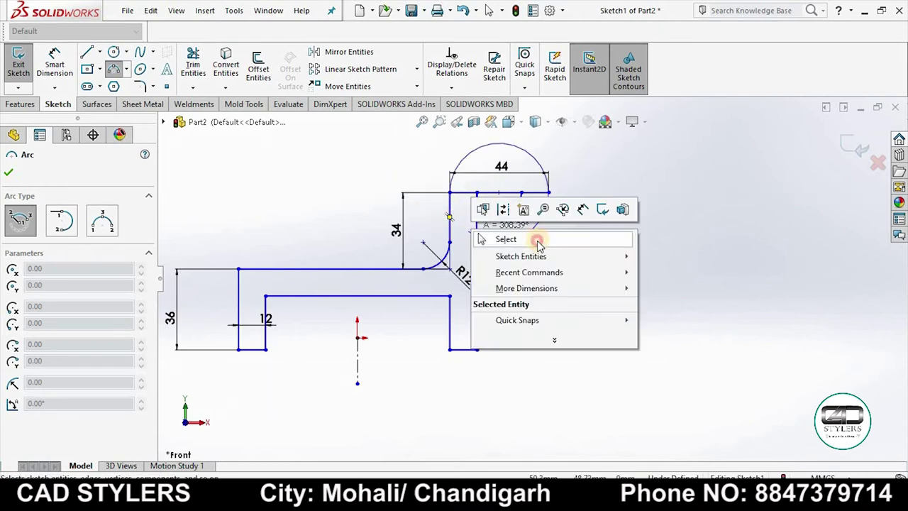
click(505, 239)
click(113, 69)
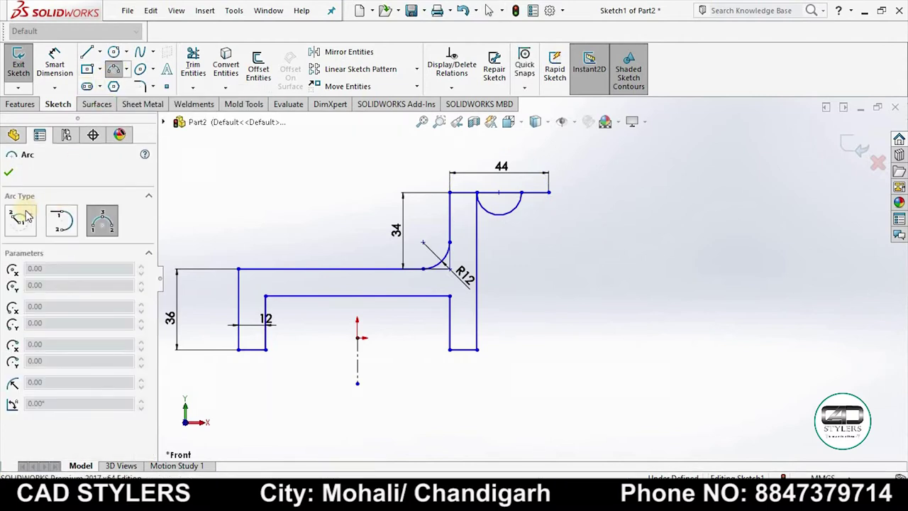
click(498, 192)
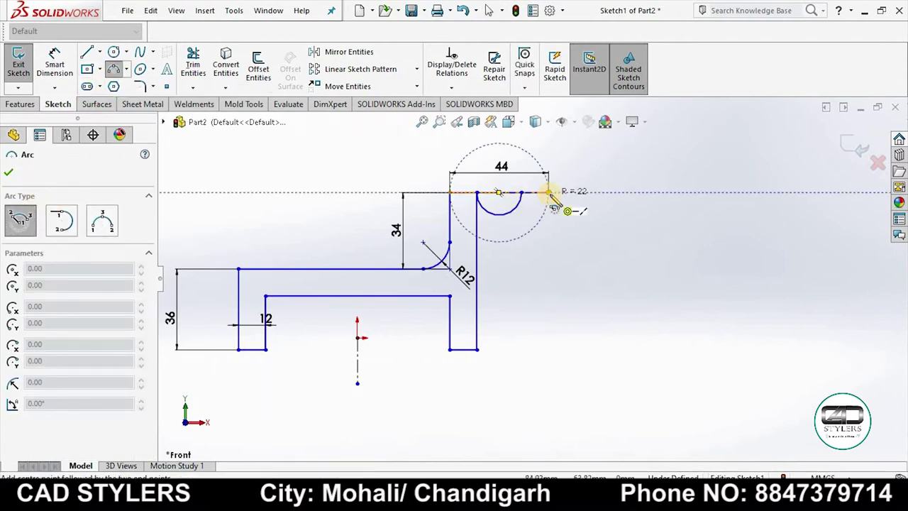
click(548, 192)
click(449, 193)
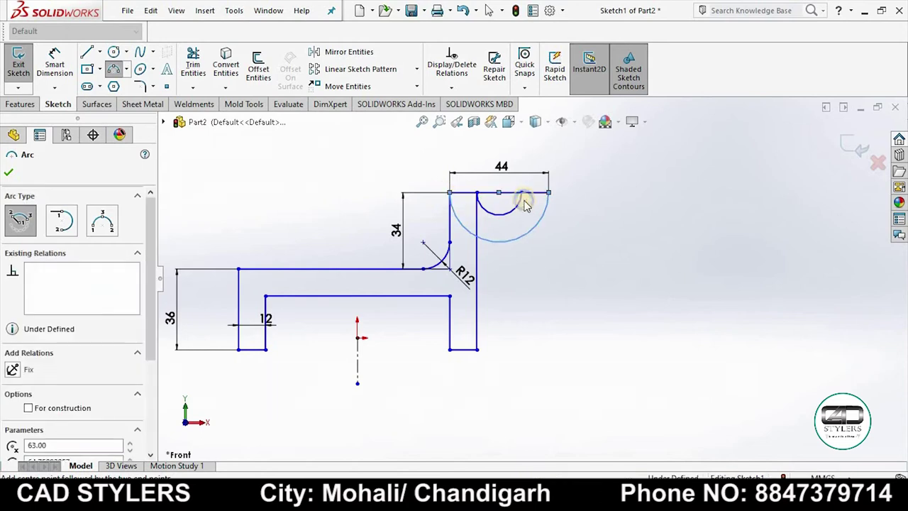
right_click(523, 198)
- Compare the sketch with the reference drawing and try, then cancel, radius dimensions on both arcs
click(532, 198)
scroll(538, 264, up, 2)
scroll(538, 264, down, 2)
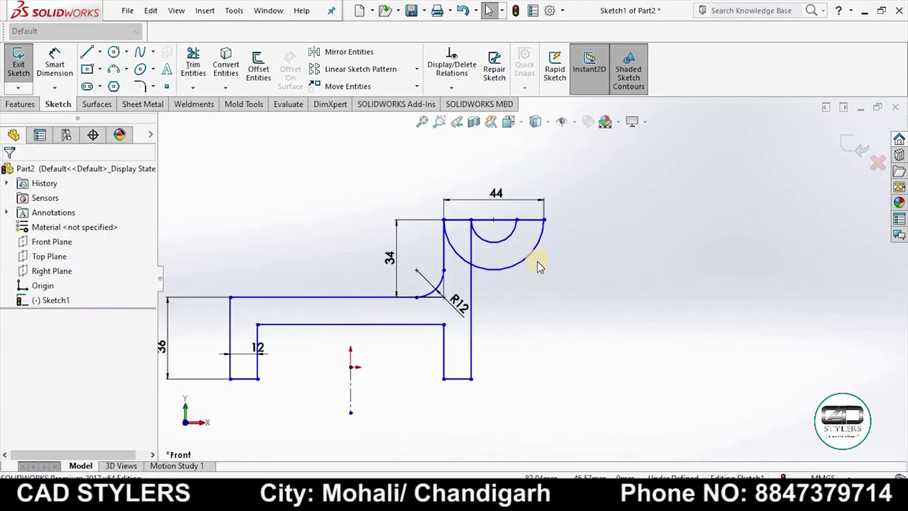
click(568, 425)
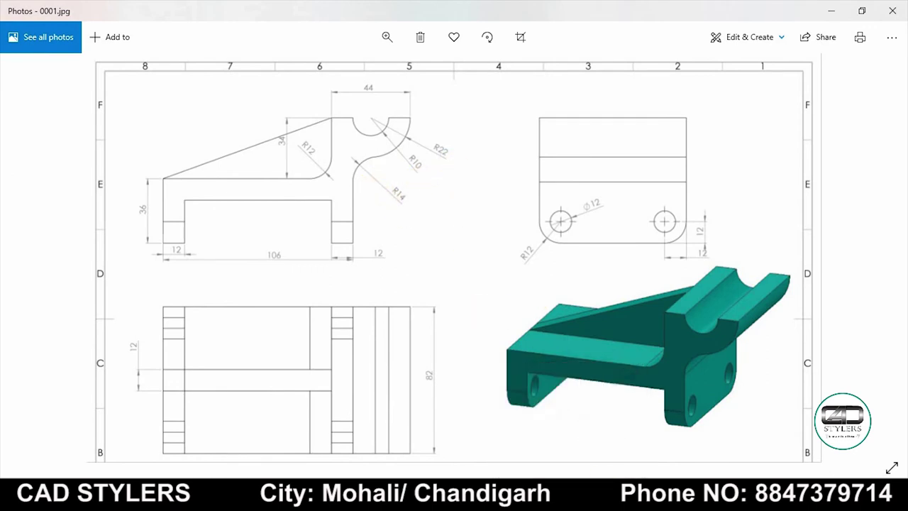
click(670, 425)
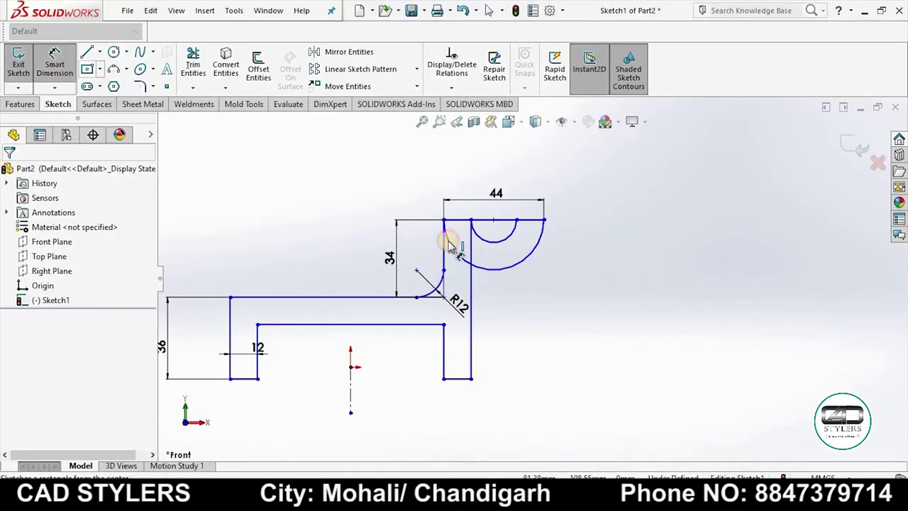
click(505, 240)
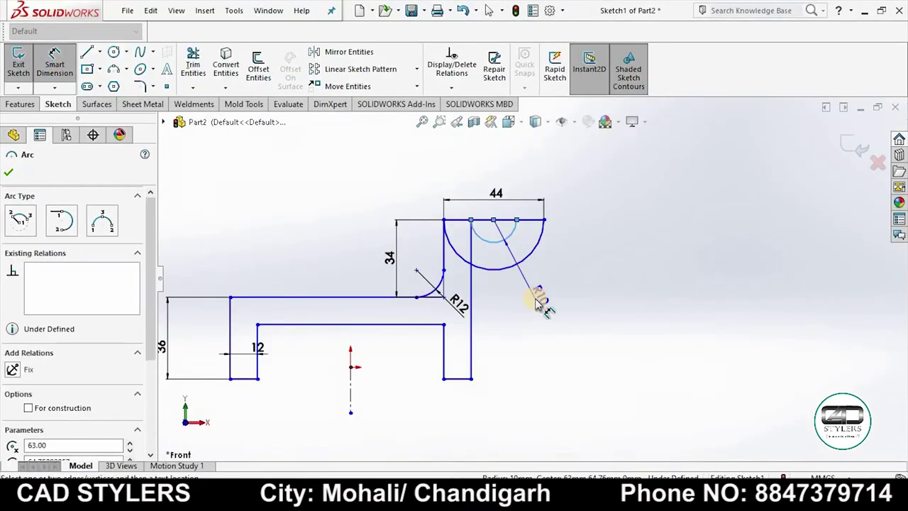
key(Escape)
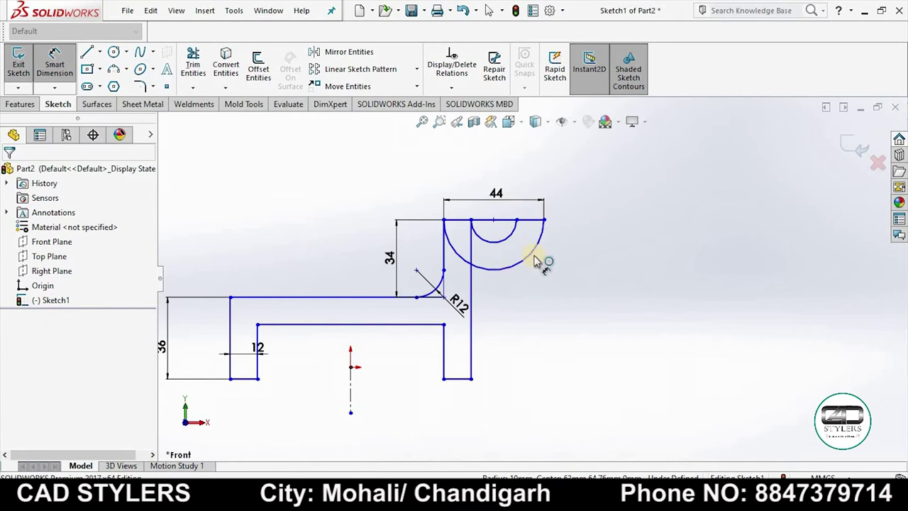
click(537, 260)
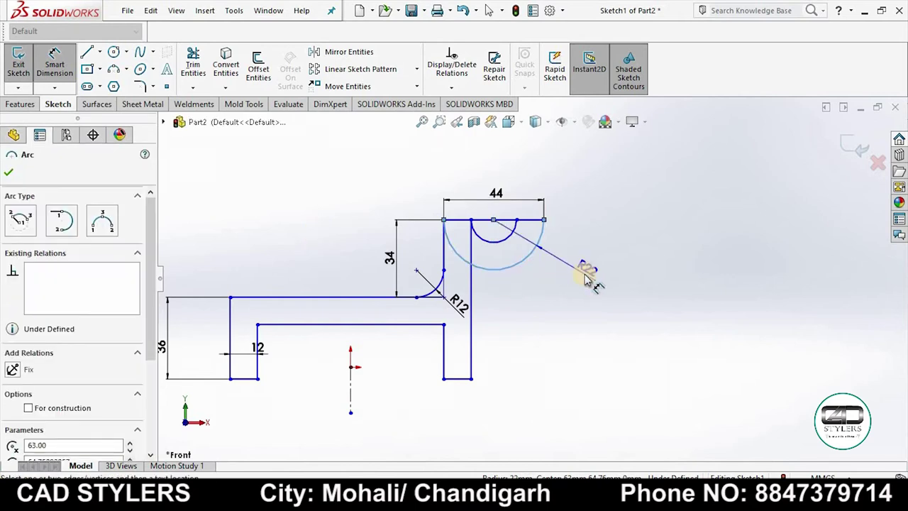
key(Escape)
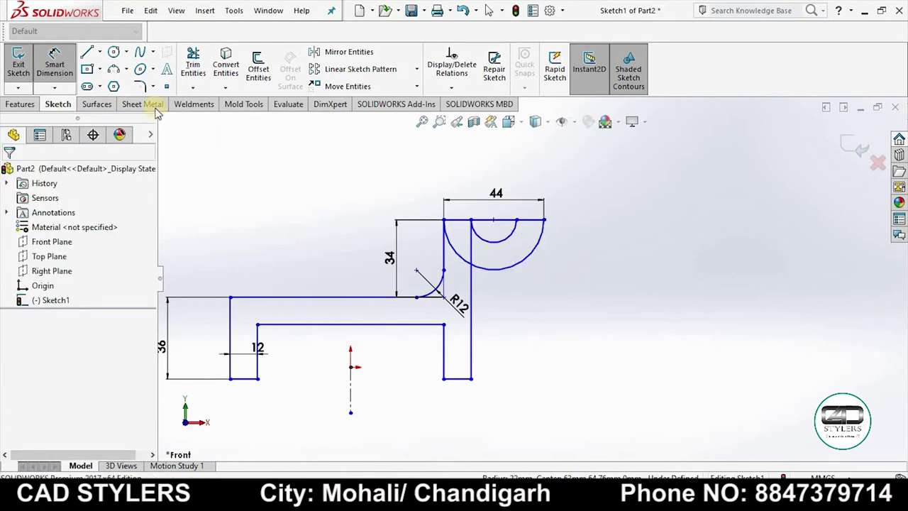
- Round the corner between the right vertical line and the large arc with an R14 fillet
click(140, 86)
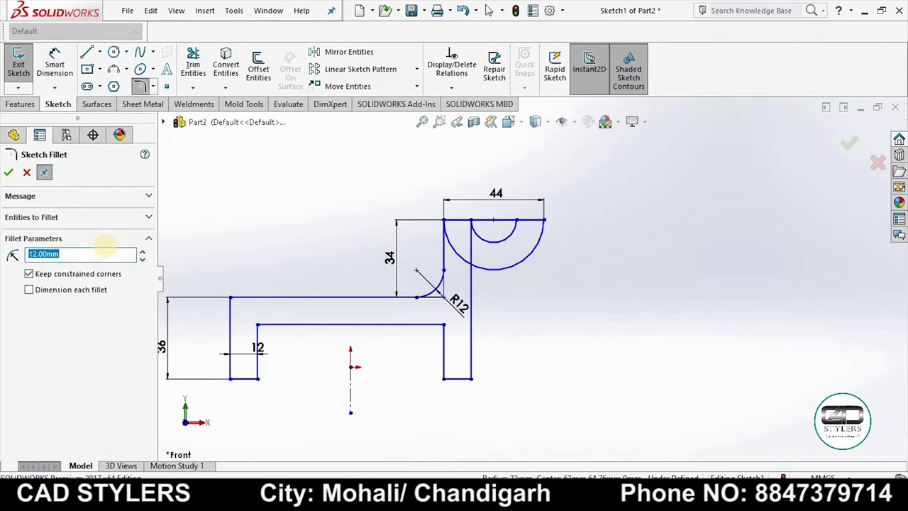
click(472, 283)
click(487, 253)
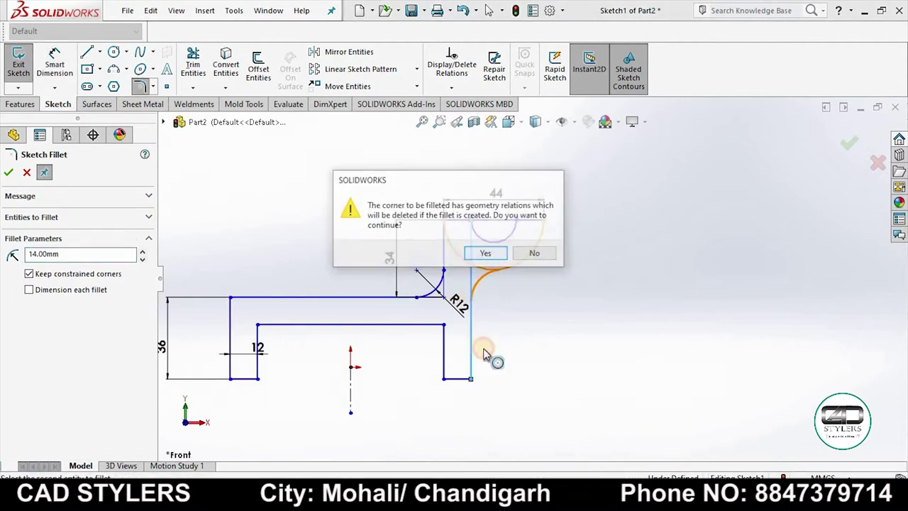
click(7, 173)
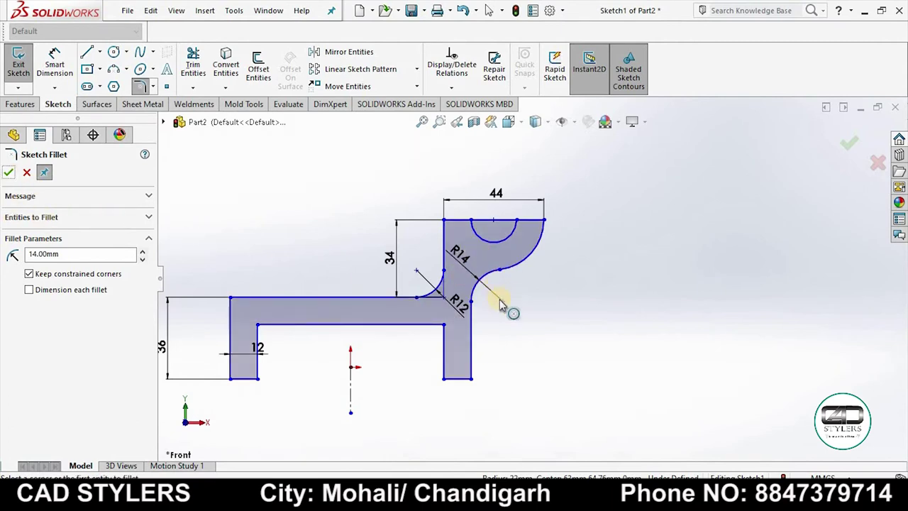
- Trim the top line across the small semicircle, then exit the sketch and view it at an angle
click(193, 65)
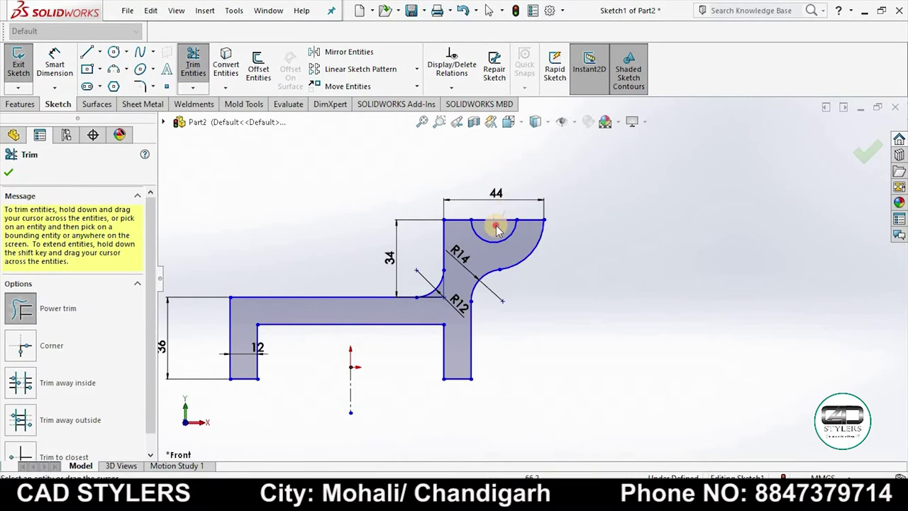
drag(496, 227, 558, 308)
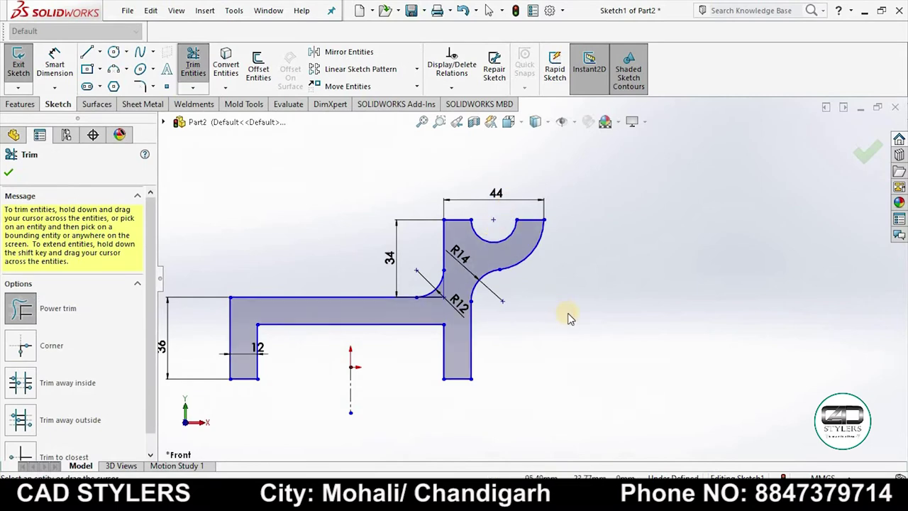
click(595, 432)
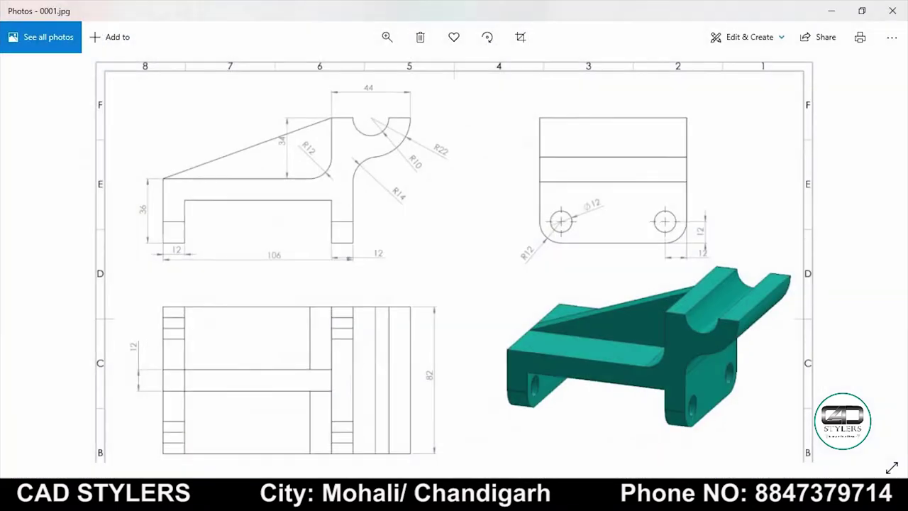
key(alt+Tab)
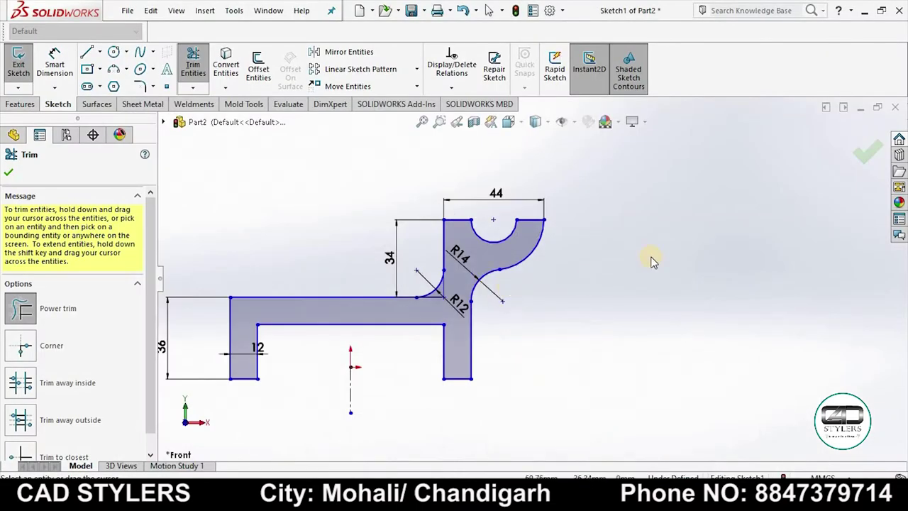
click(868, 152)
click(847, 145)
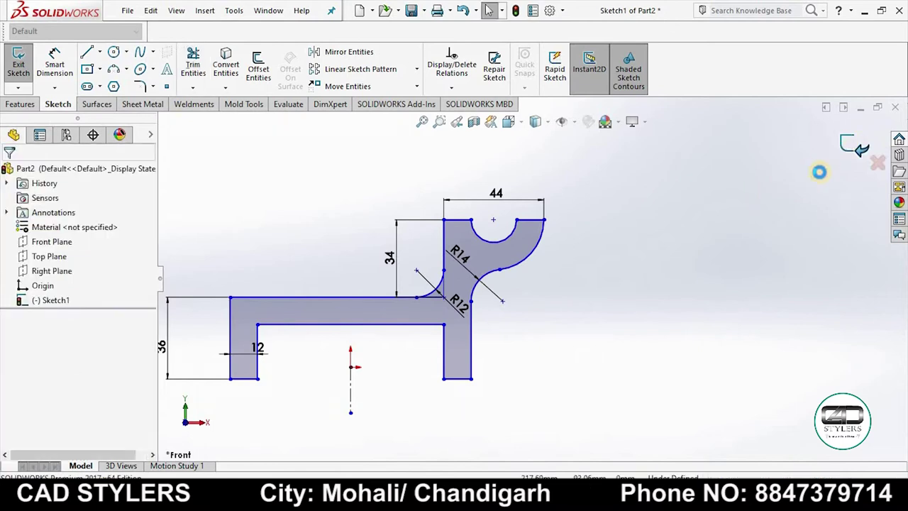
mouse_move(593, 343)
middle_down()
mouse_move(624, 381)
mouse_move(217, 383)
middle_up()
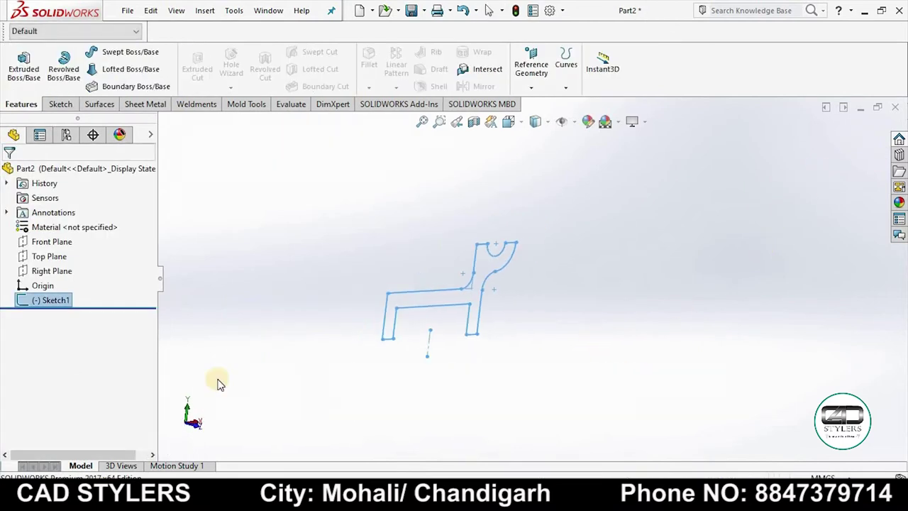
- Extrude Sketch1 to an 82 mm depth using the Mid Plane end condition
click(25, 69)
click(57, 253)
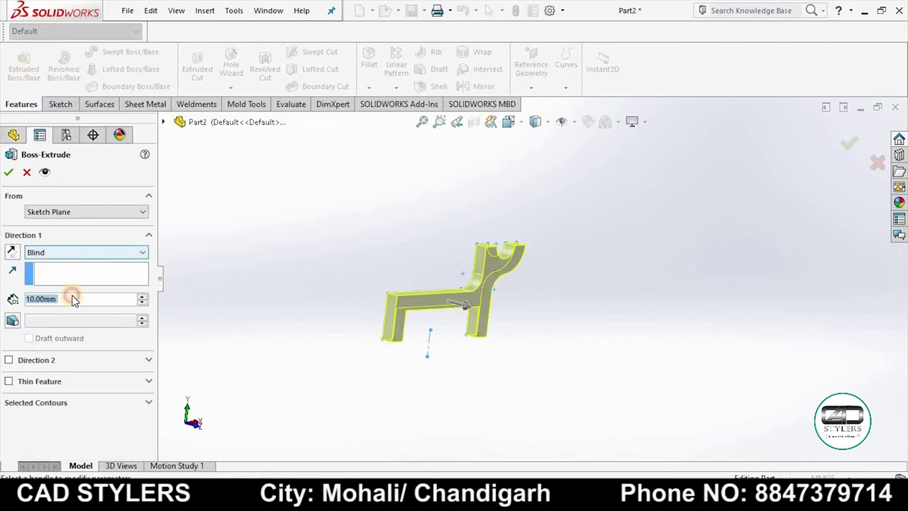
click(43, 307)
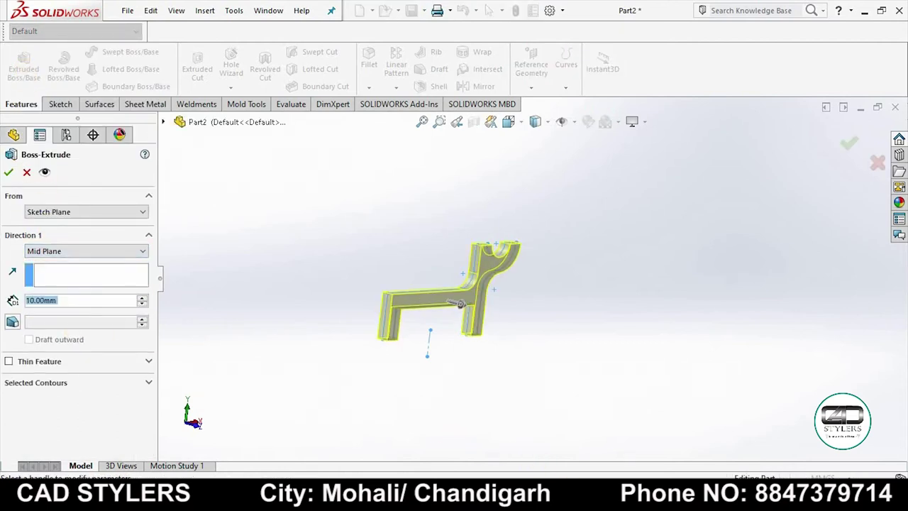
key(alt+Tab)
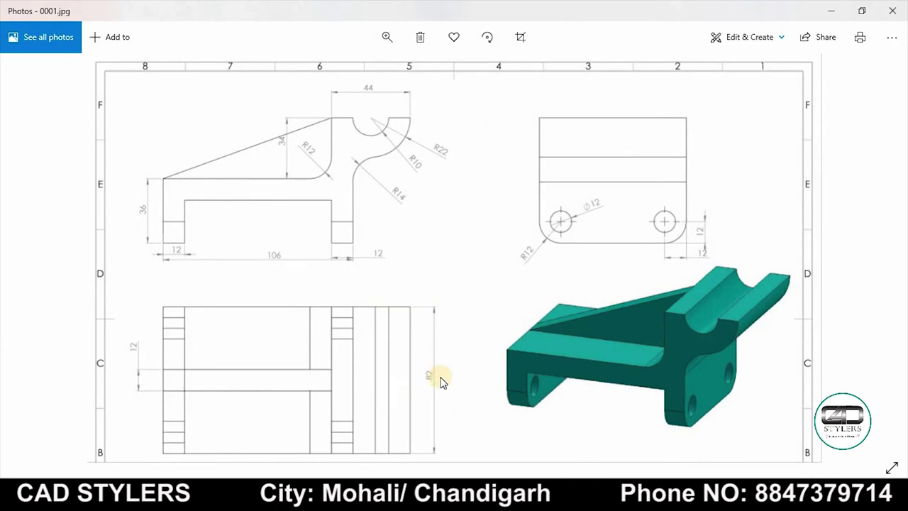
key(alt+Tab)
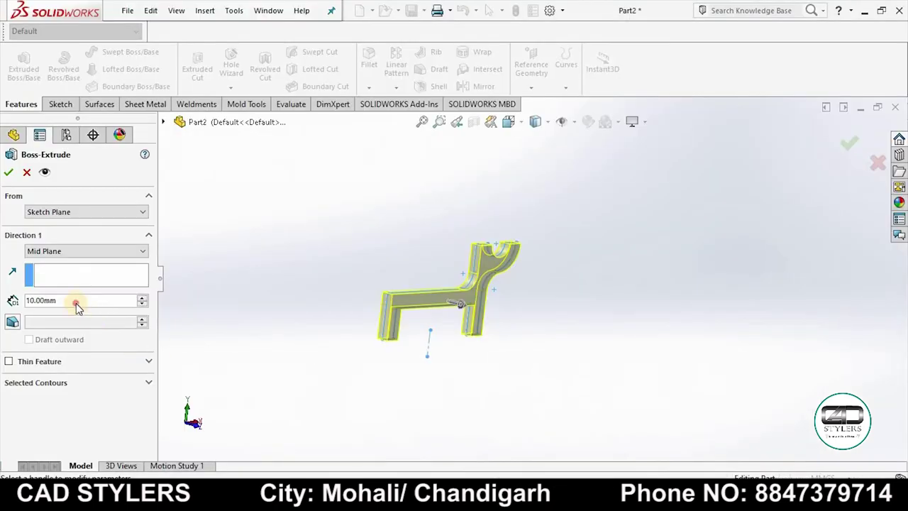
double_click(75, 304)
text(82)
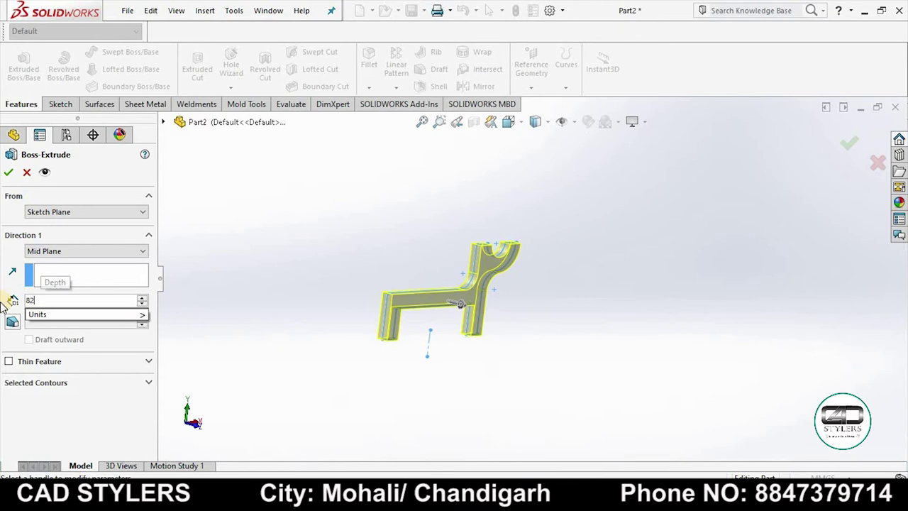
key(Return)
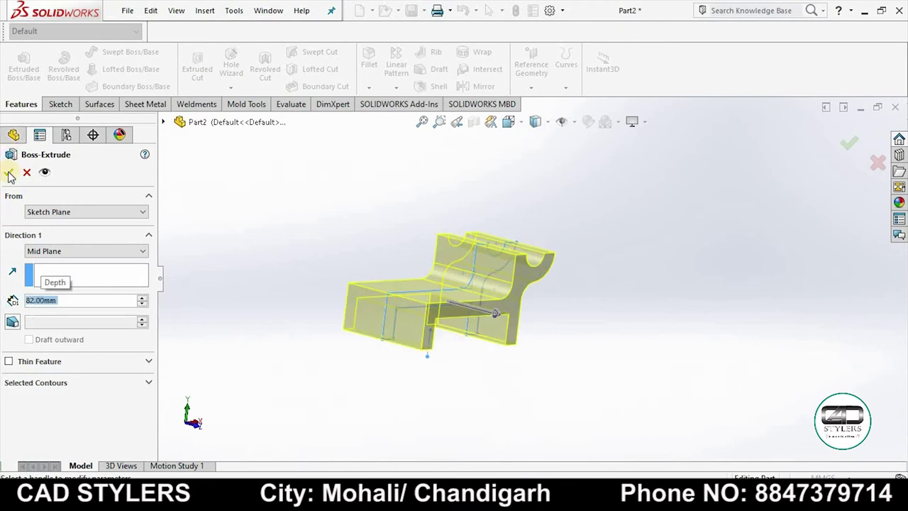
click(9, 172)
mouse_move(314, 324)
middle_down()
mouse_move(334, 371)
mouse_move(346, 309)
mouse_move(249, 320)
mouse_move(291, 324)
mouse_move(282, 328)
middle_up()
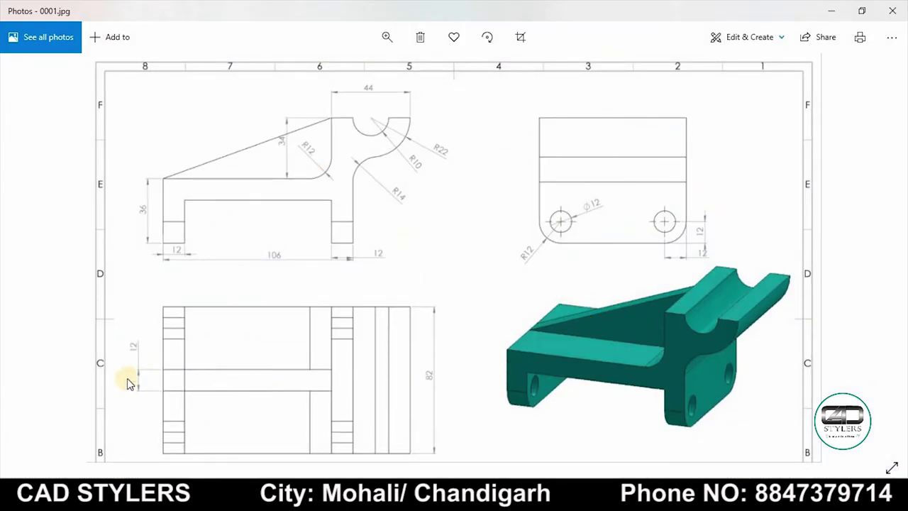
click(560, 480)
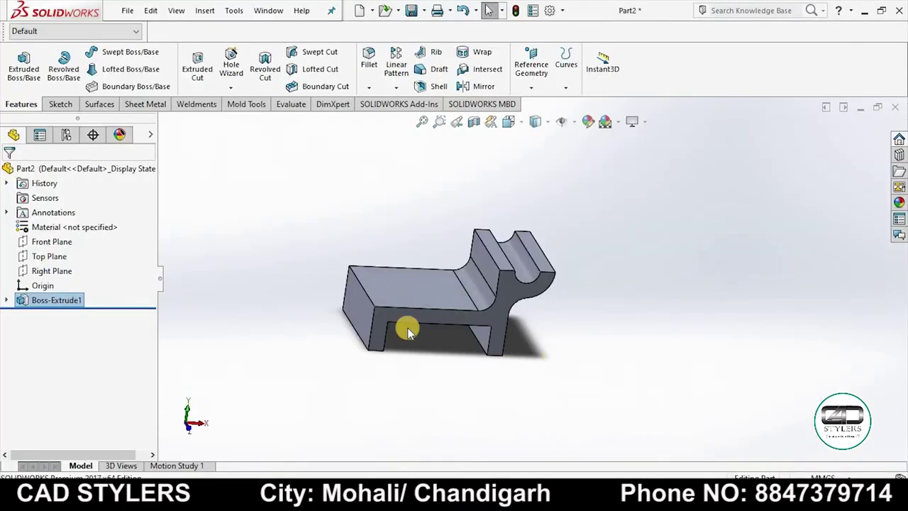
- Start a new sketch on the Front Plane and view it head-on
right_click(49, 244)
click(62, 225)
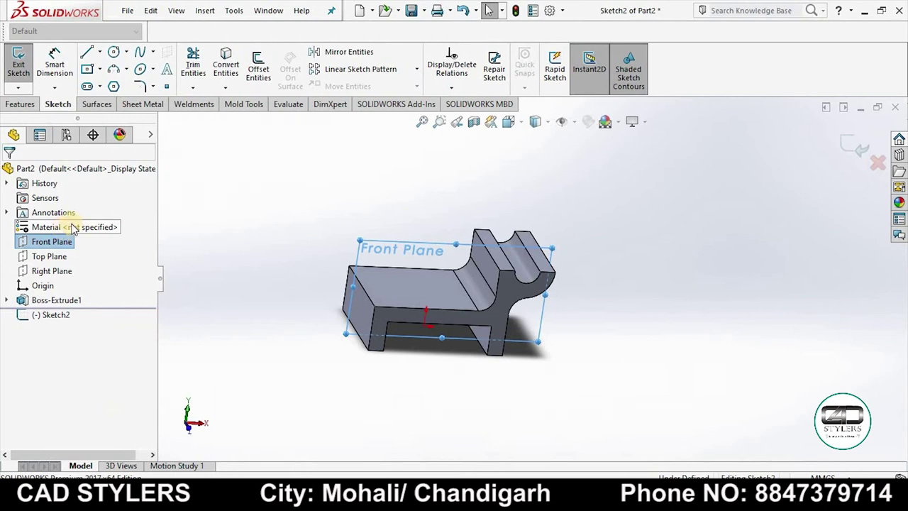
key(space)
click(125, 95)
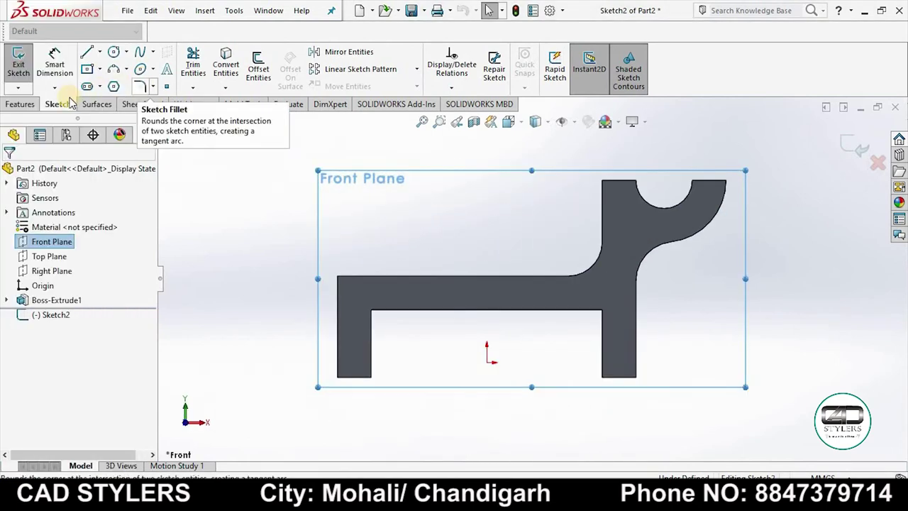
- Draw a sloped line from the upright's top corner to the base's left end
click(87, 52)
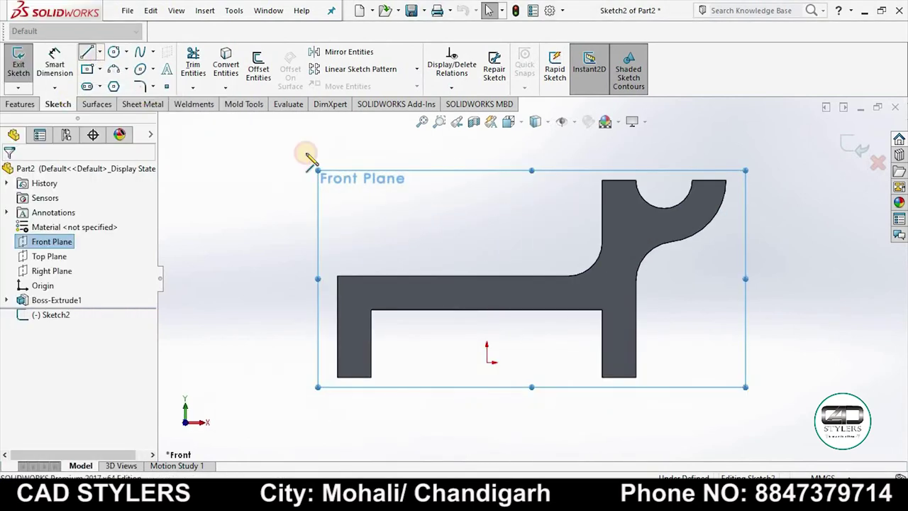
click(601, 181)
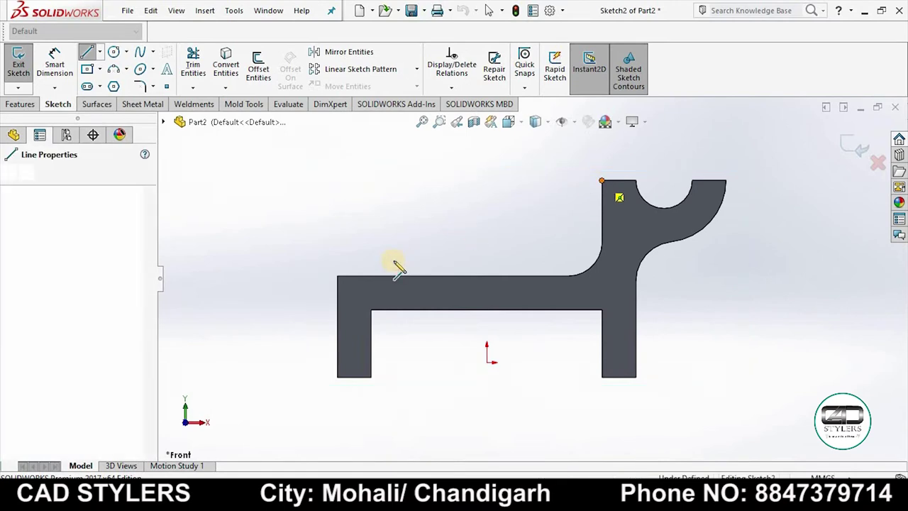
click(338, 275)
right_click(360, 276)
click(370, 284)
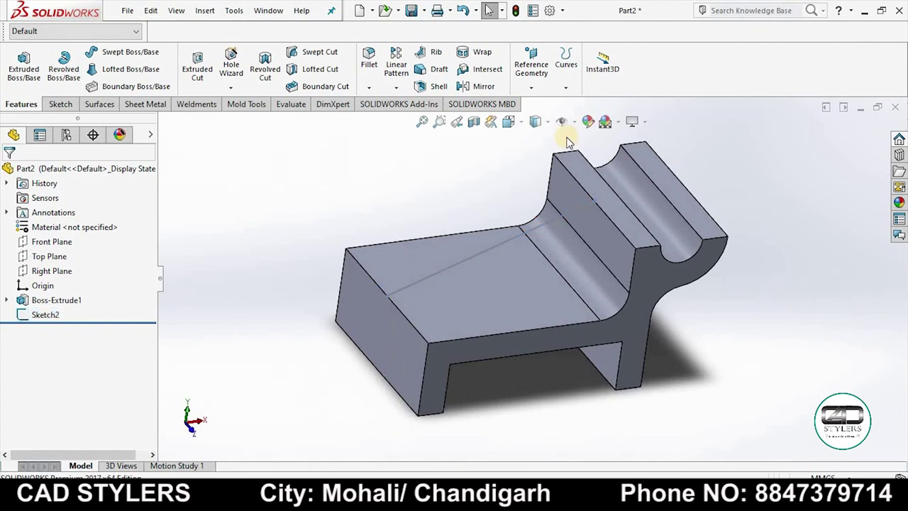
- Create a 12 mm thick rib from the Sketch2 sloped line, with the material side flipped
click(436, 54)
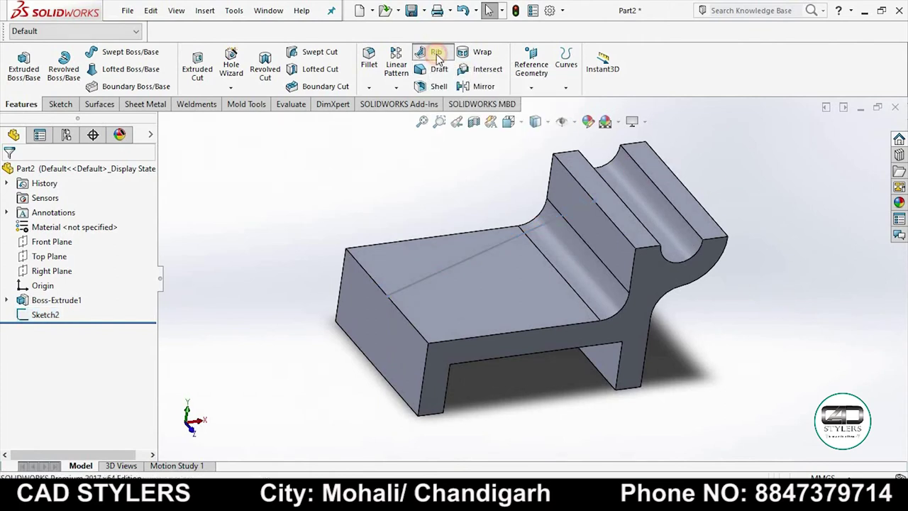
click(488, 245)
middle_drag(676, 319, 685, 283)
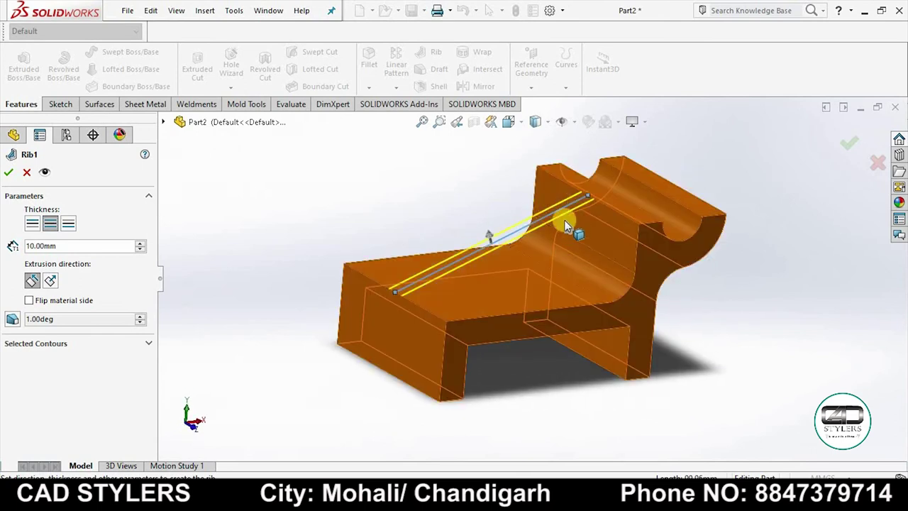
middle_drag(673, 290, 717, 310)
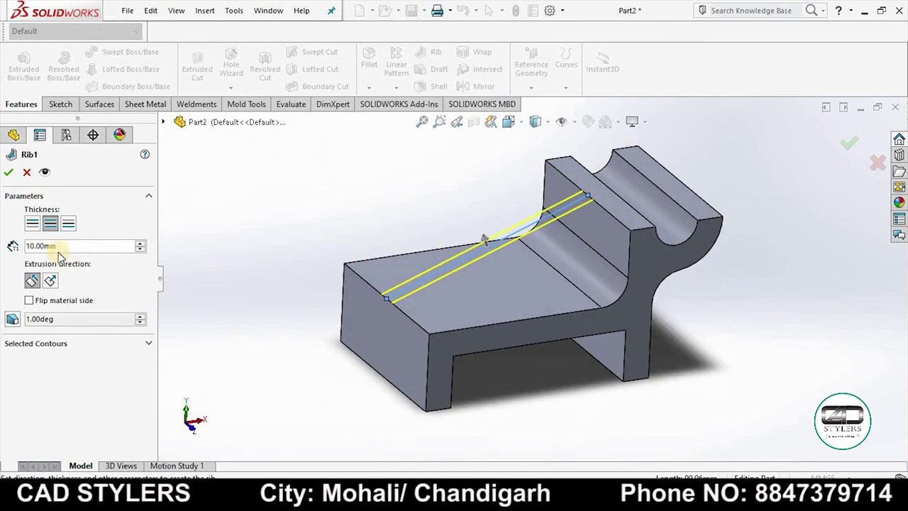
double_click(65, 245)
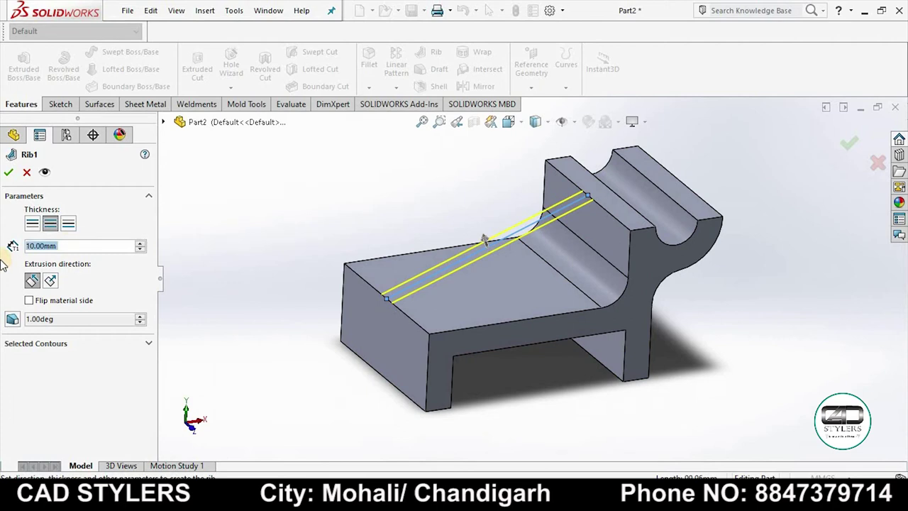
text(12)
key(Return)
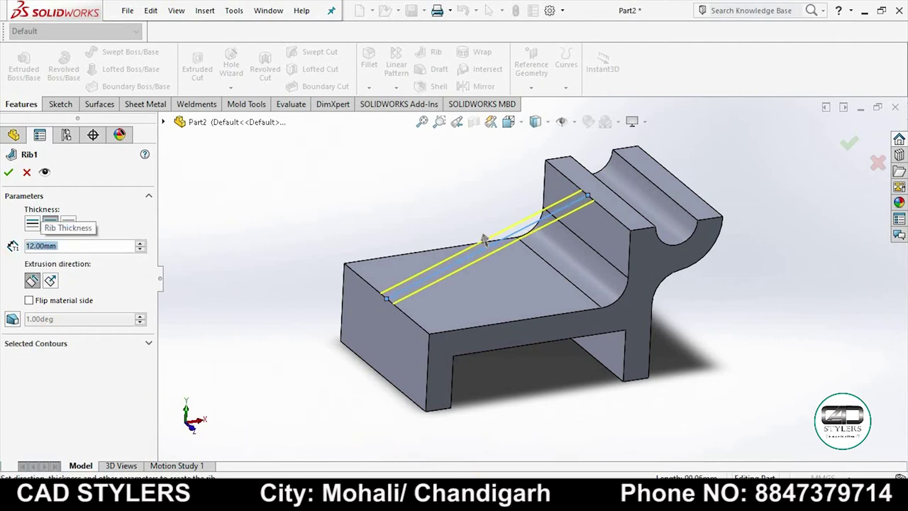
click(531, 439)
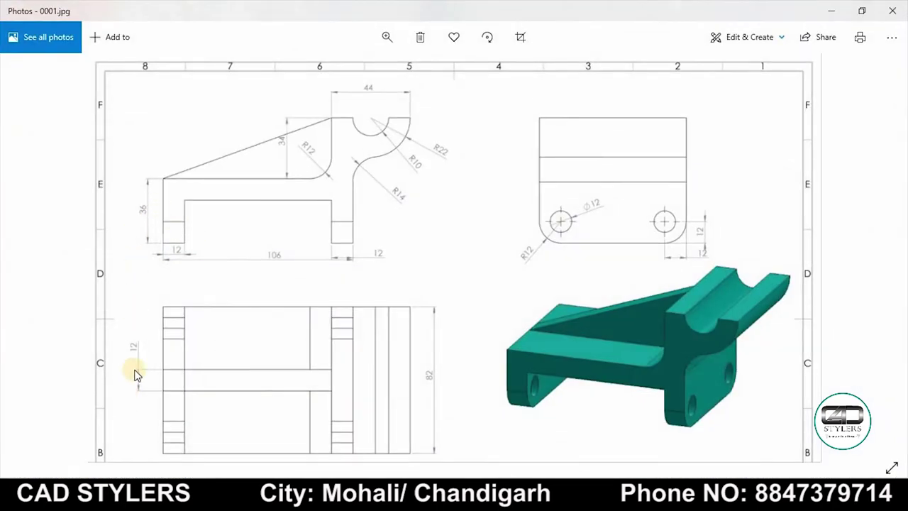
click(560, 432)
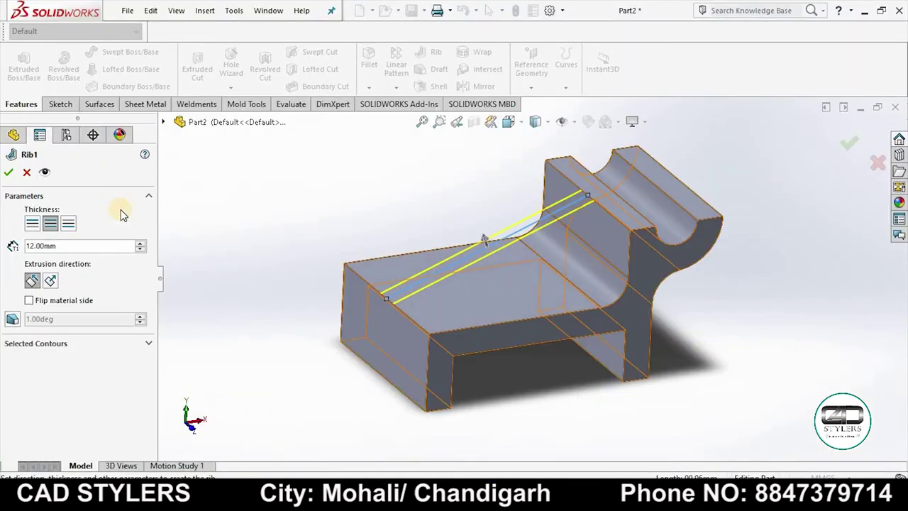
click(9, 173)
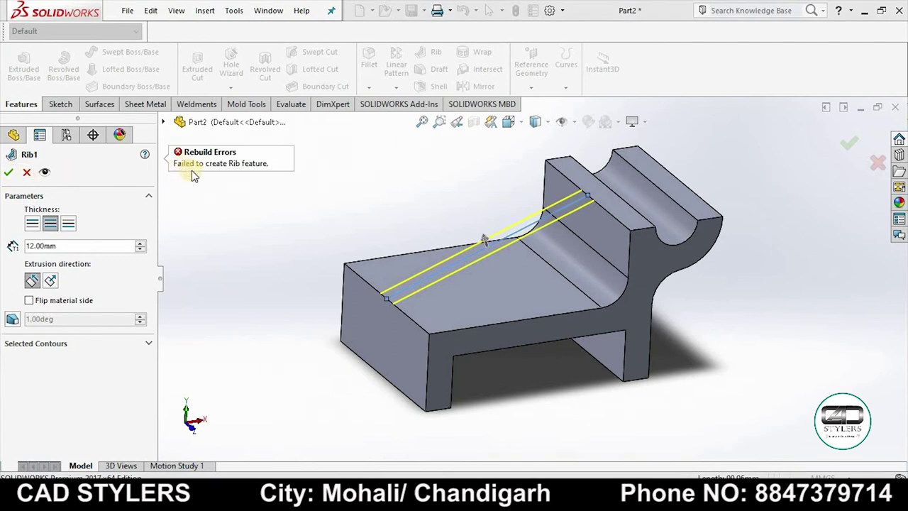
middle_drag(694, 308, 500, 262)
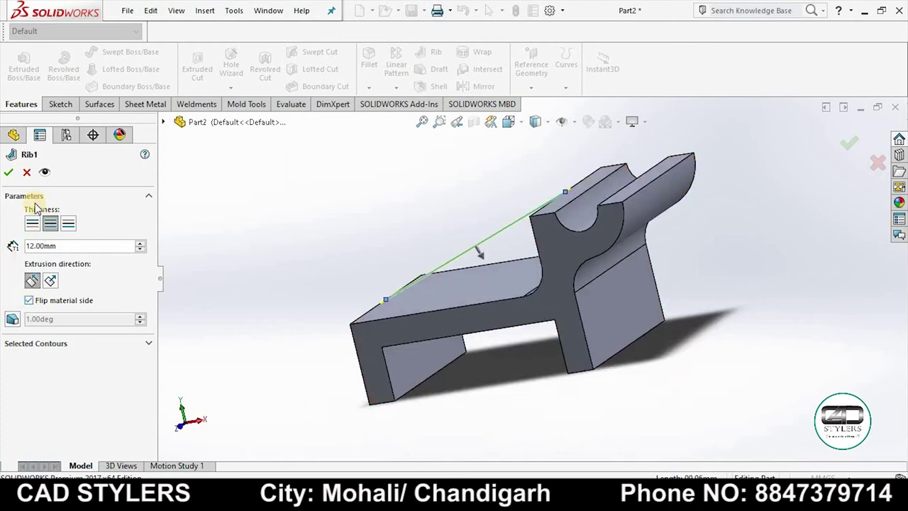
click(10, 176)
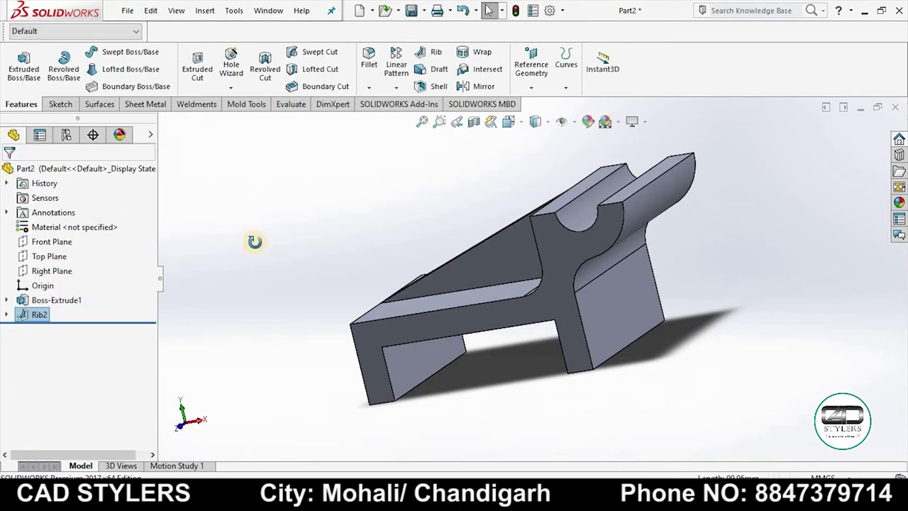
- Inspect the finished rib and compare the model against the reference drawing in Photos
middle_drag(253, 241, 314, 245)
scroll(585, 268, down, 3)
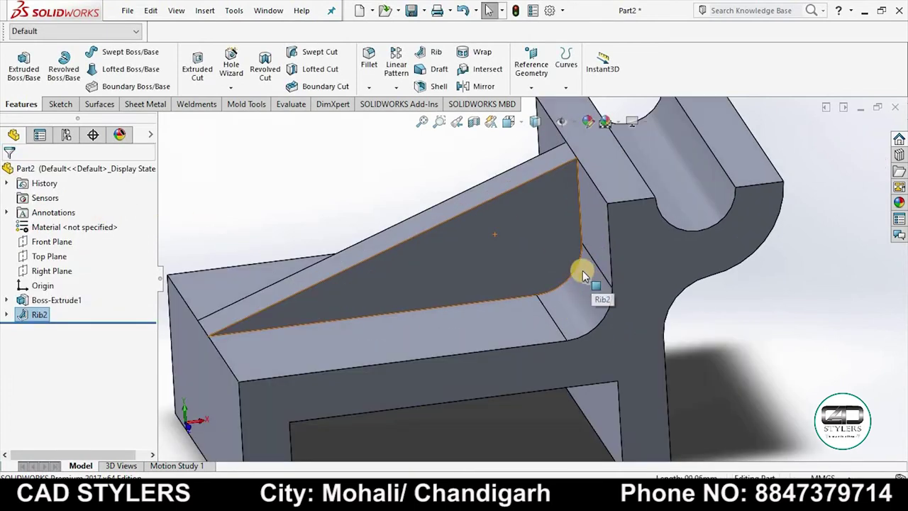
scroll(545, 291, up, 2)
scroll(559, 295, up, 3)
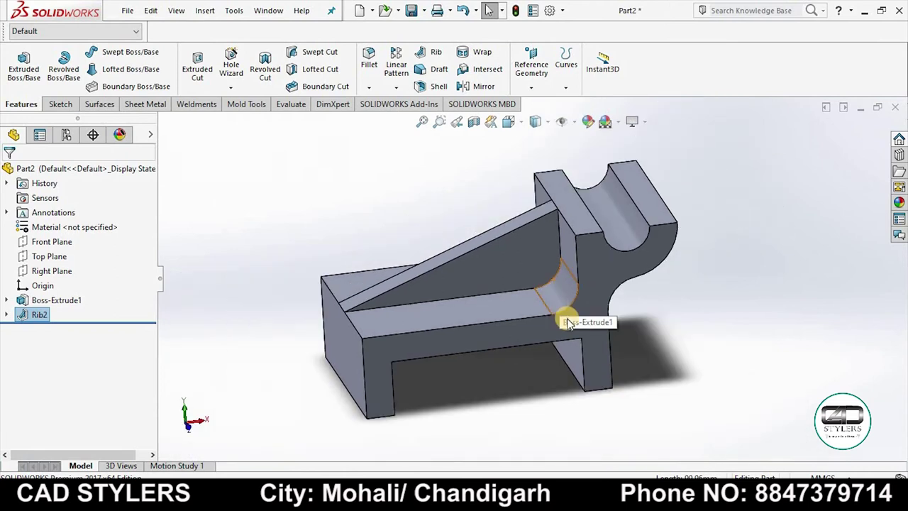
scroll(569, 309, down, 2)
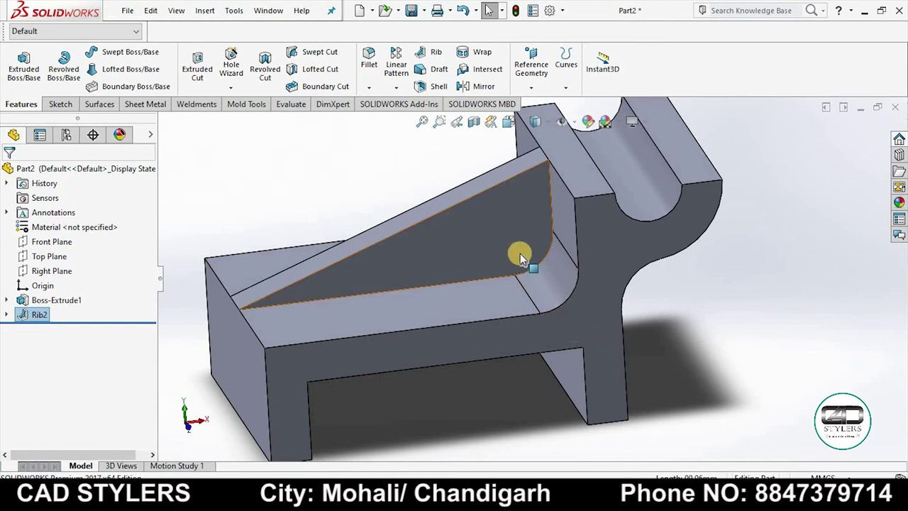
key(alt+Tab)
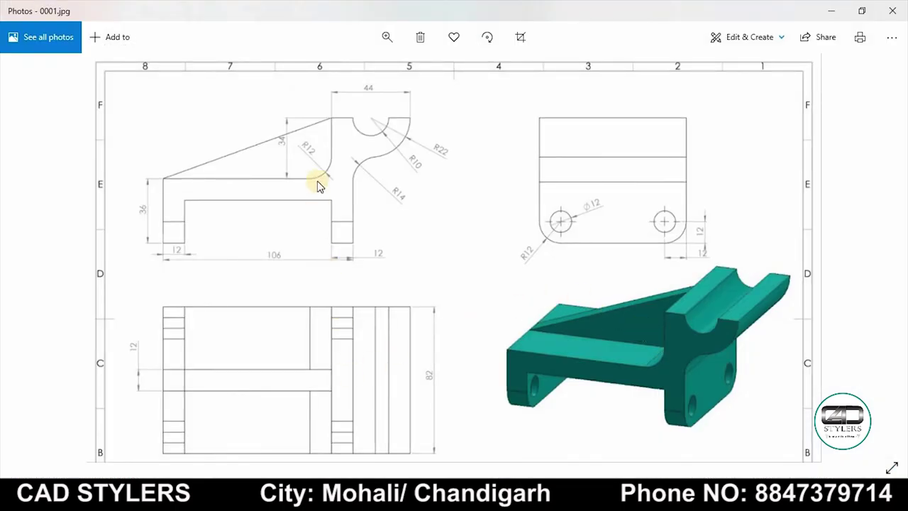
click(539, 497)
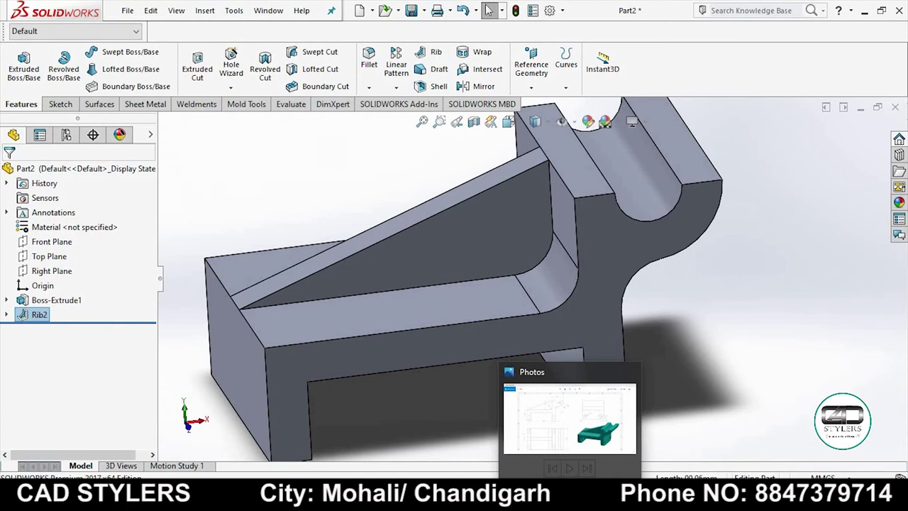
click(576, 420)
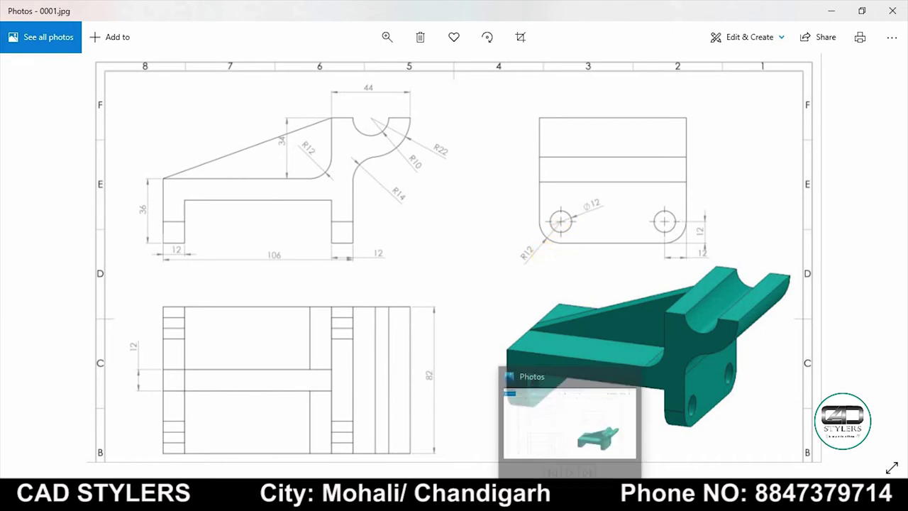
click(575, 425)
- Start a sketch on the base's front face and view it head-on
right_click(404, 389)
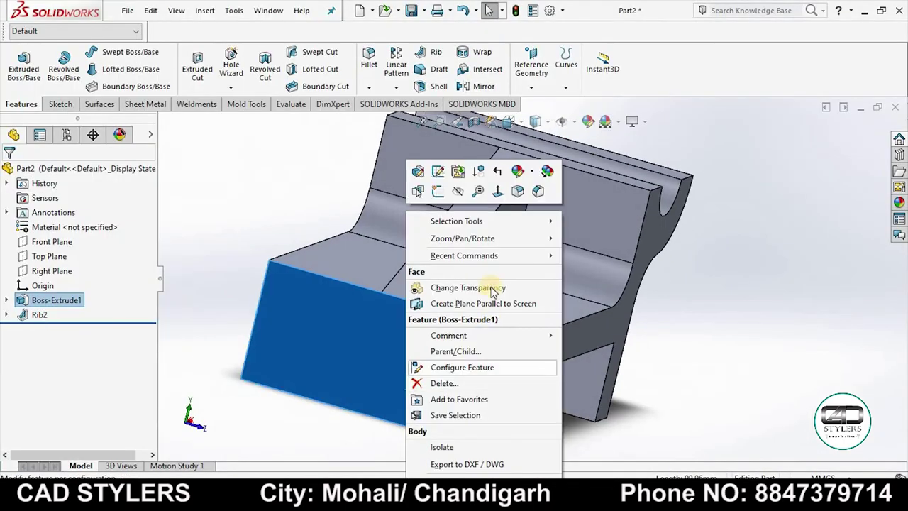
click(440, 195)
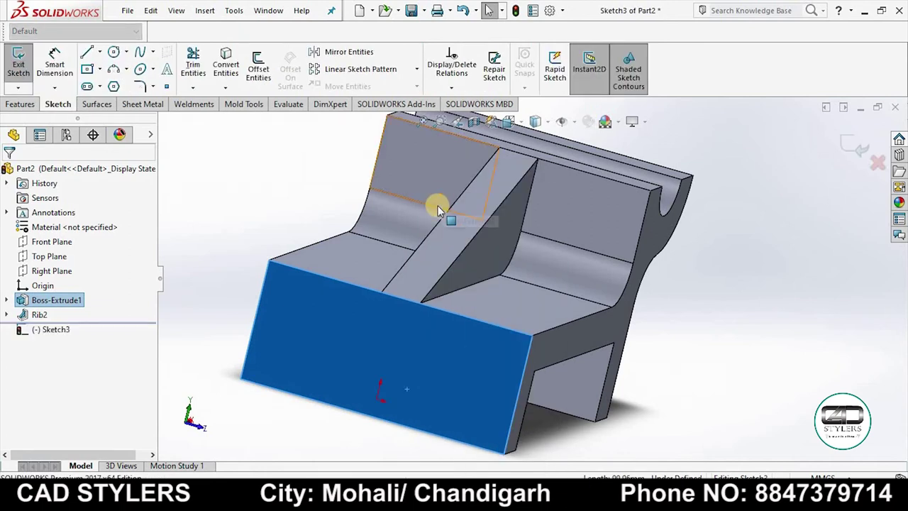
key(space)
click(125, 91)
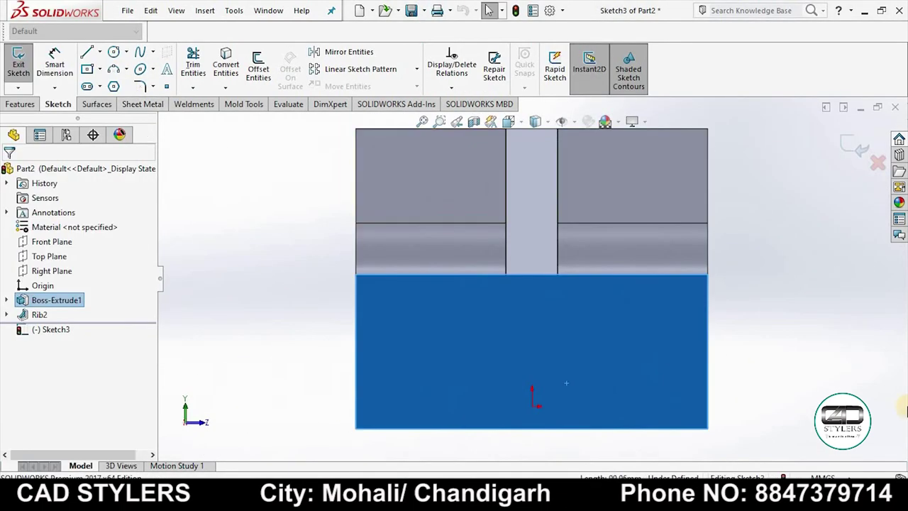
- Draw a circle near the face's lower-left corner and check the reference hole dimensions
click(113, 52)
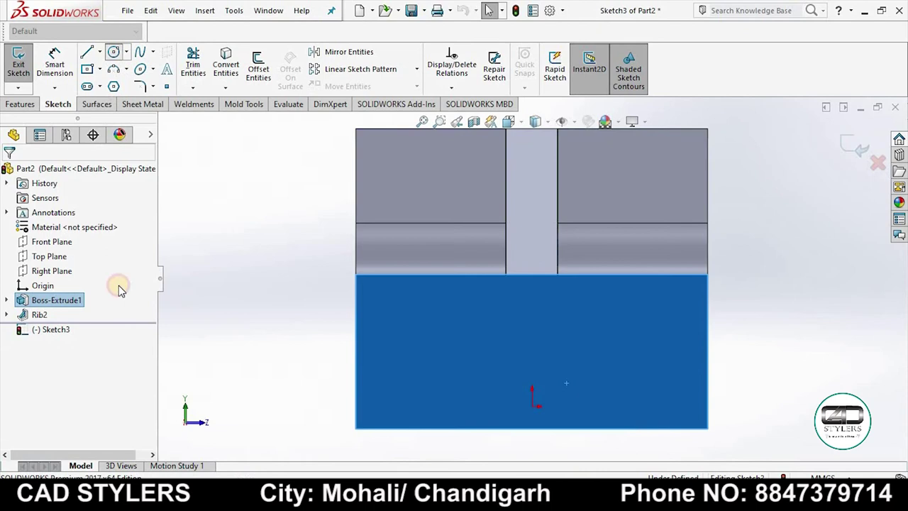
click(398, 390)
click(413, 376)
right_click(413, 371)
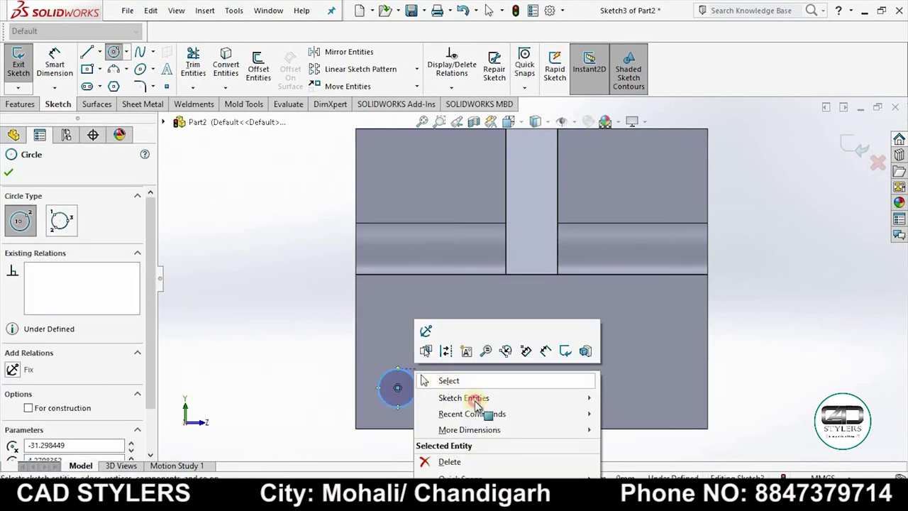
click(428, 380)
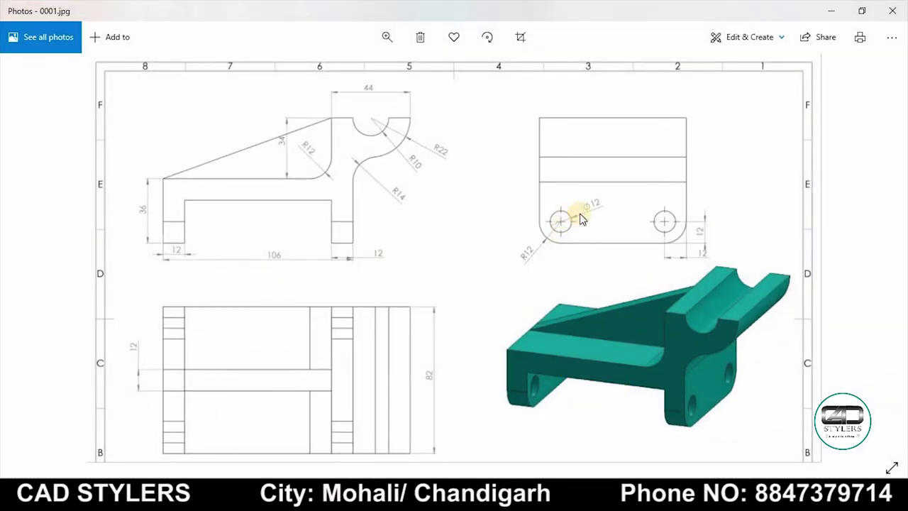
double_click(591, 215)
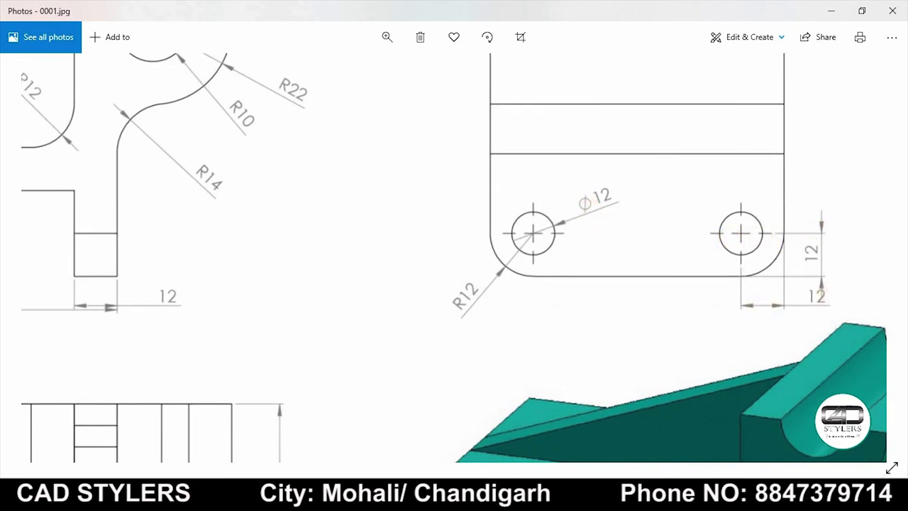
click(539, 500)
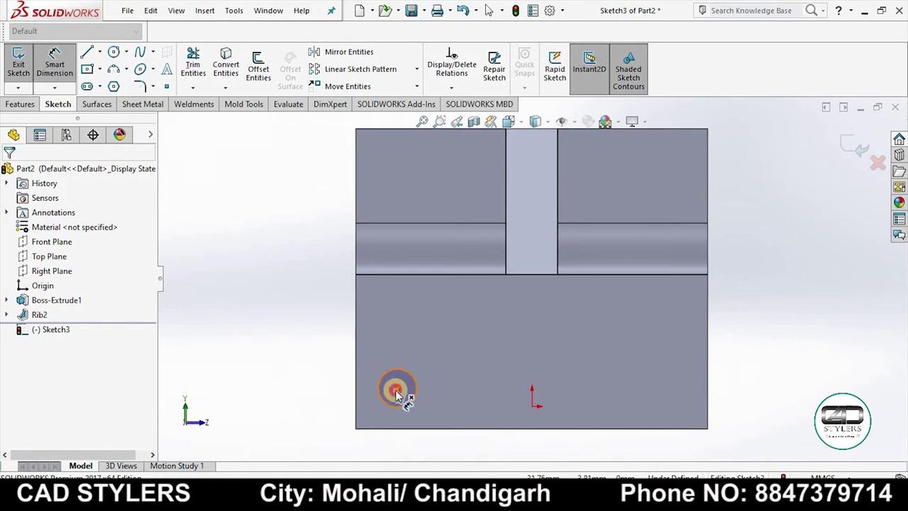
- Locate the circle's centre 12 mm from the left edge and 12 mm from the bottom edge
click(396, 391)
click(357, 369)
click(377, 346)
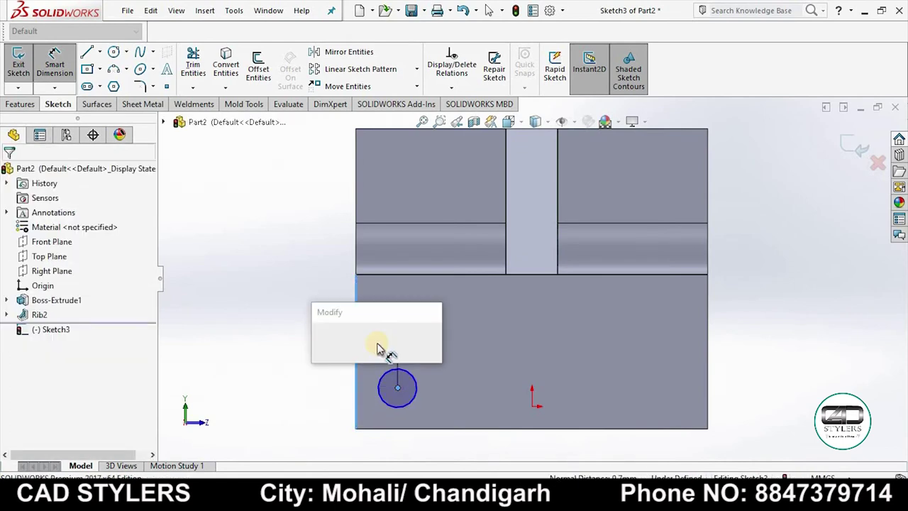
text(12)
key(Return)
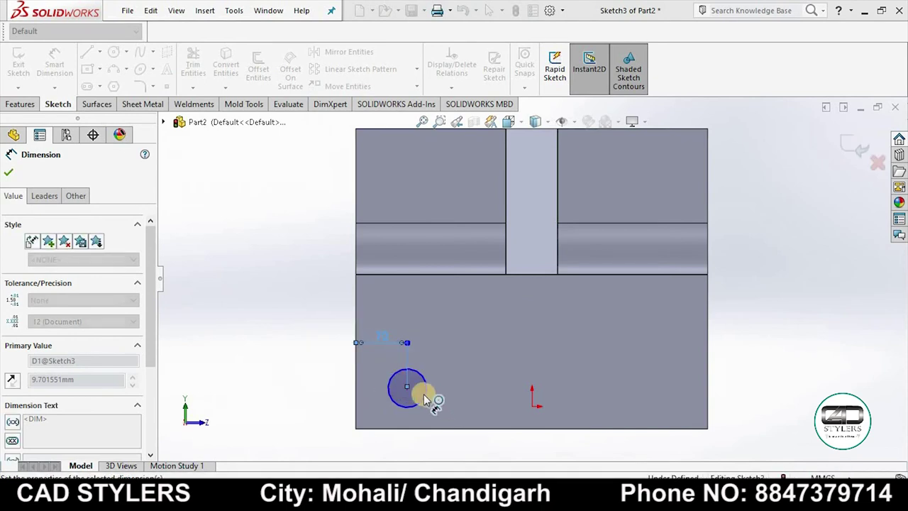
key(Escape)
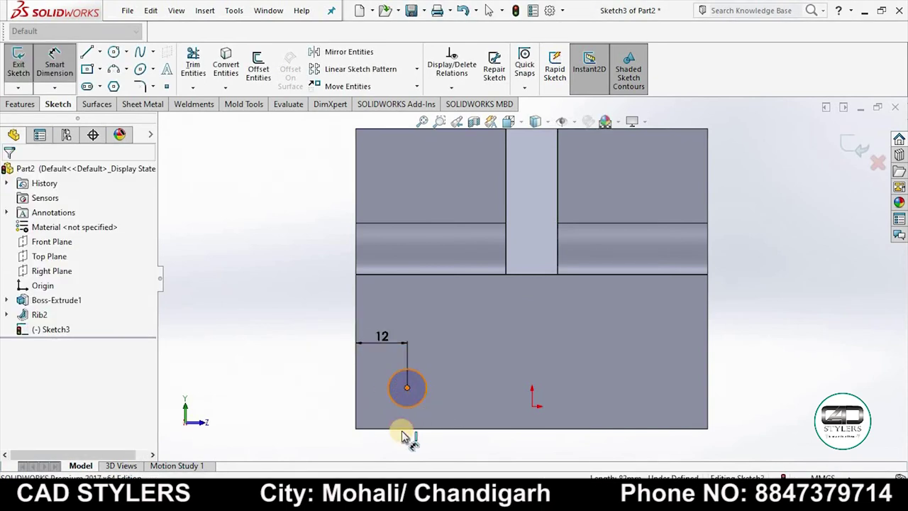
click(403, 429)
click(448, 401)
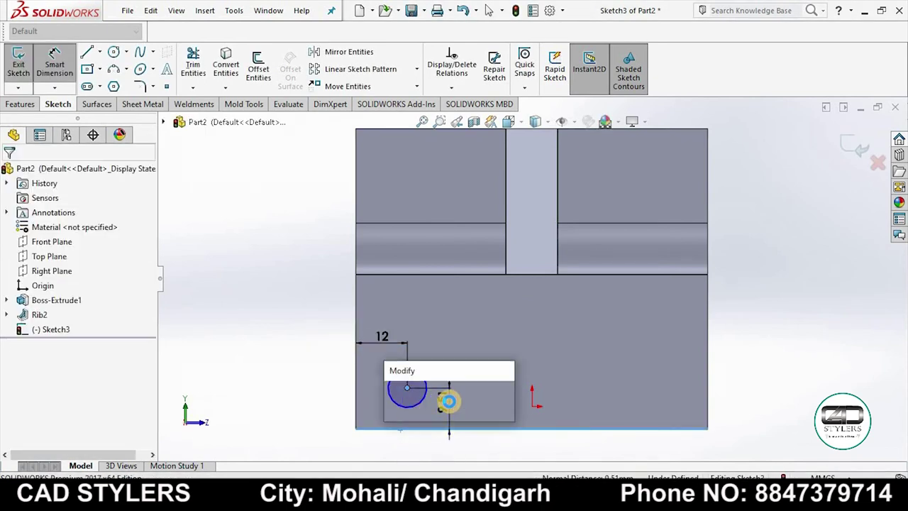
text(12)
key(Return)
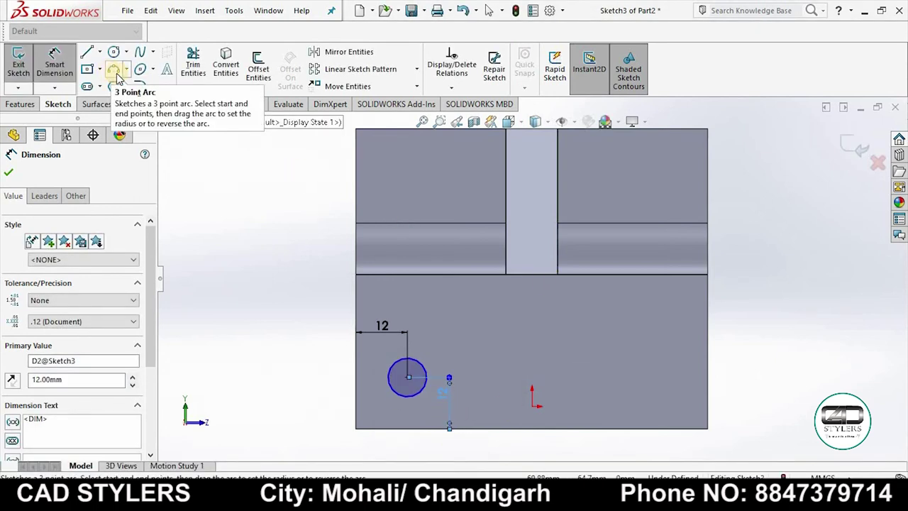
click(99, 52)
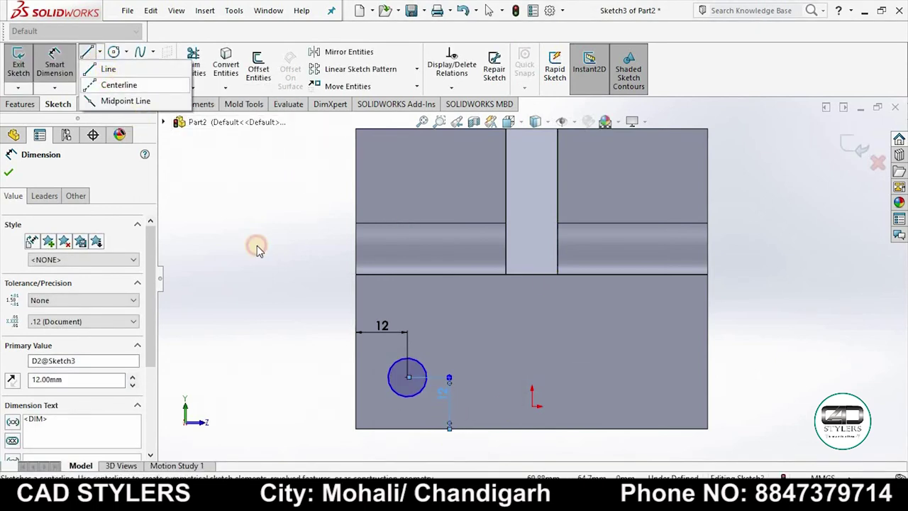
- Draw a vertical centreline straight up from the origin
click(118, 85)
click(532, 405)
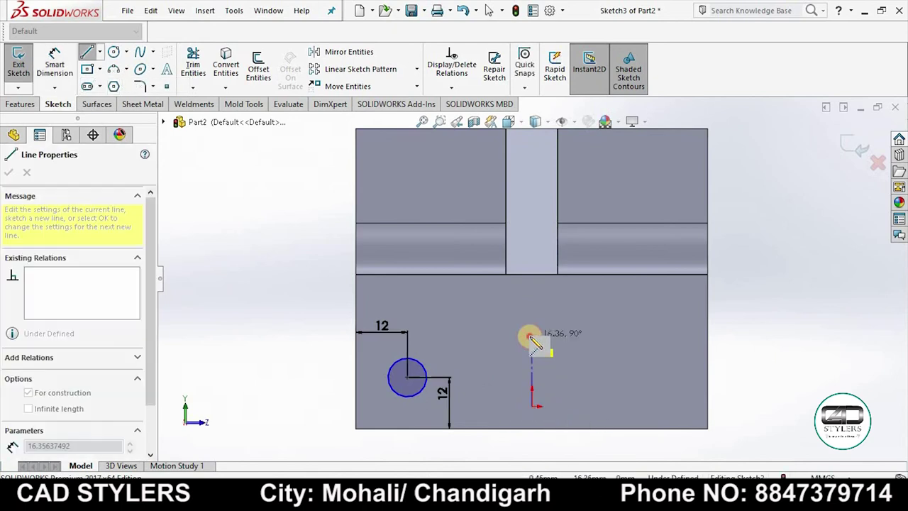
click(531, 338)
right_click(530, 335)
click(553, 345)
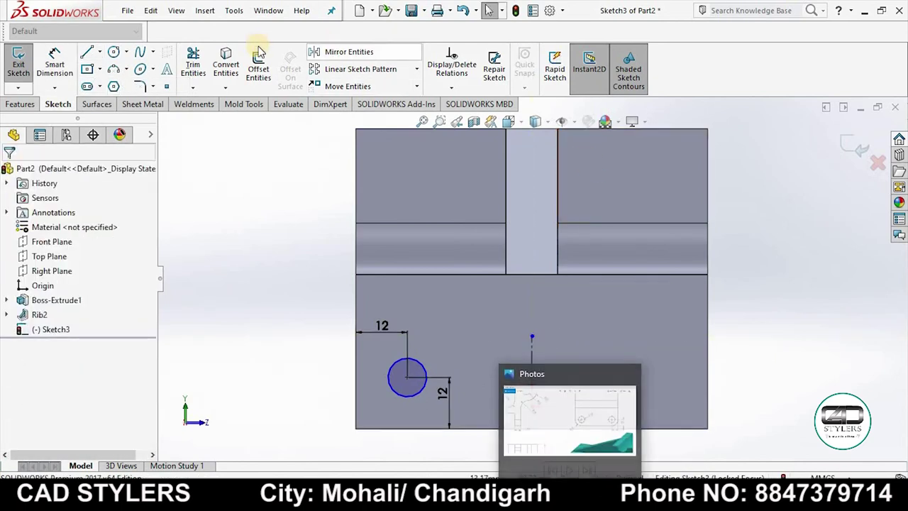
- Mirror the circle about the centreline to the other side
click(348, 52)
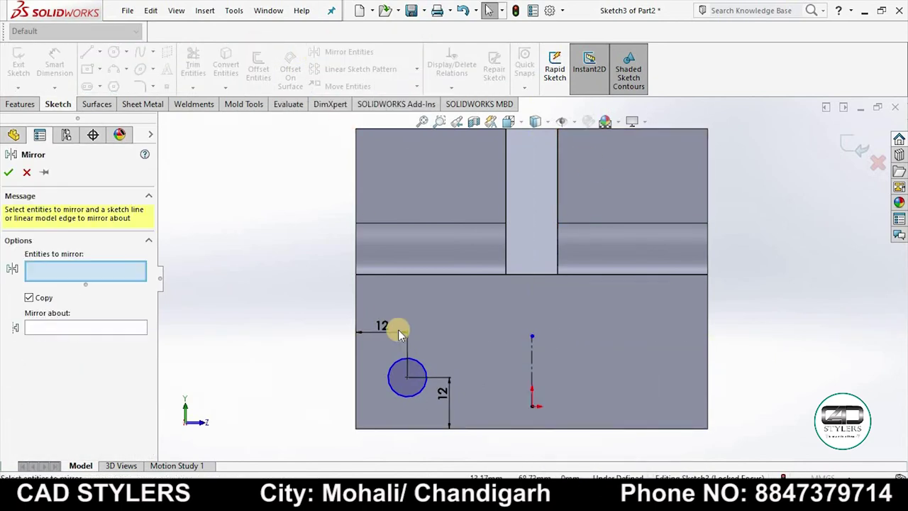
click(407, 388)
click(85, 326)
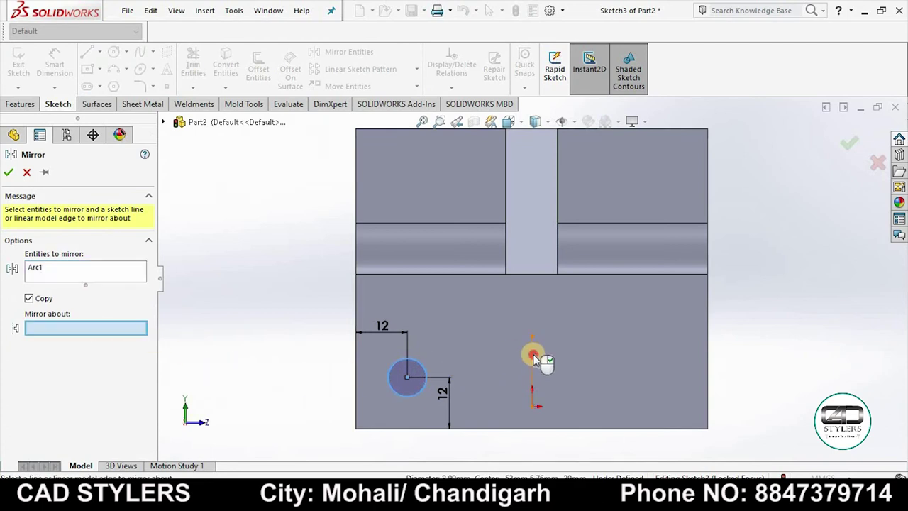
click(533, 358)
click(55, 62)
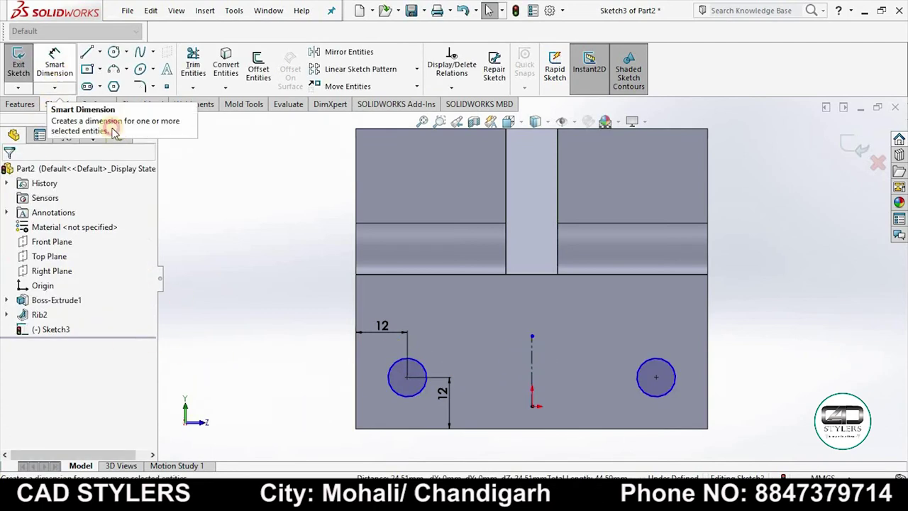
- Dimension the circle to 12 mm diameter and leave the sketch in a 3D view
click(448, 329)
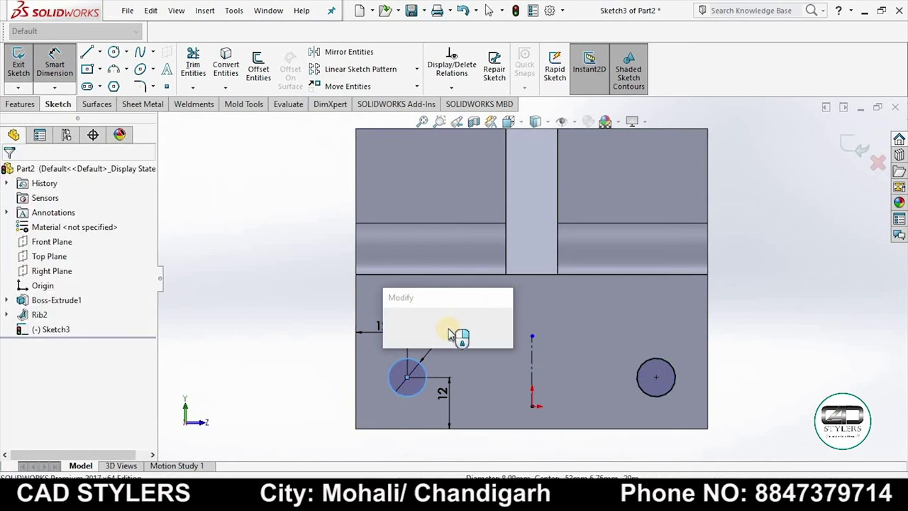
text(12)
key(Return)
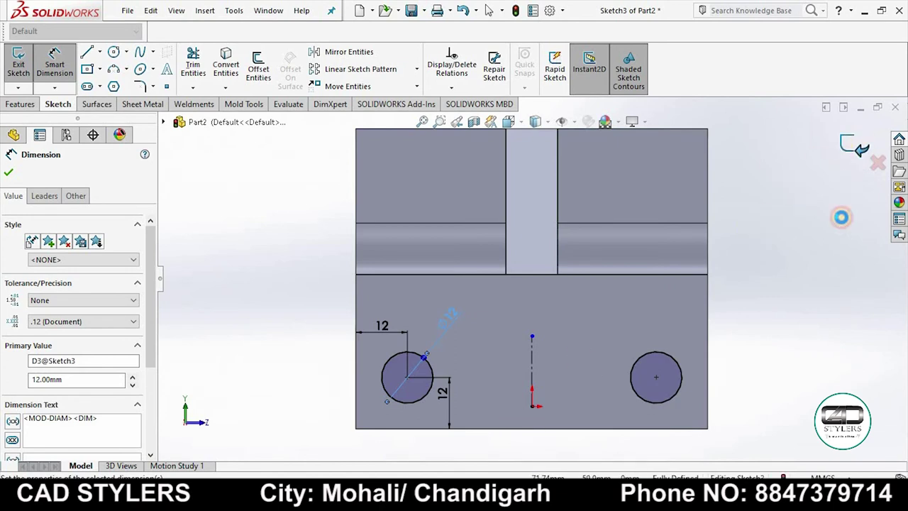
key(Escape)
scroll(821, 304, up, 3)
mouse_move(810, 318)
middle_down()
mouse_move(744, 353)
mouse_move(702, 354)
middle_up()
- Cut the two Ø12 circles through the base flanges with an Extruded Cut set to Through All
click(197, 67)
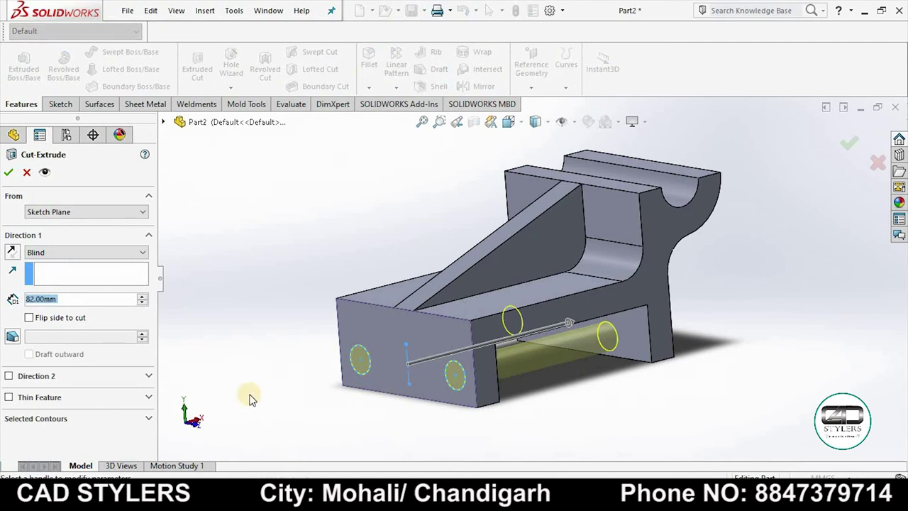
middle_drag(263, 379, 162, 345)
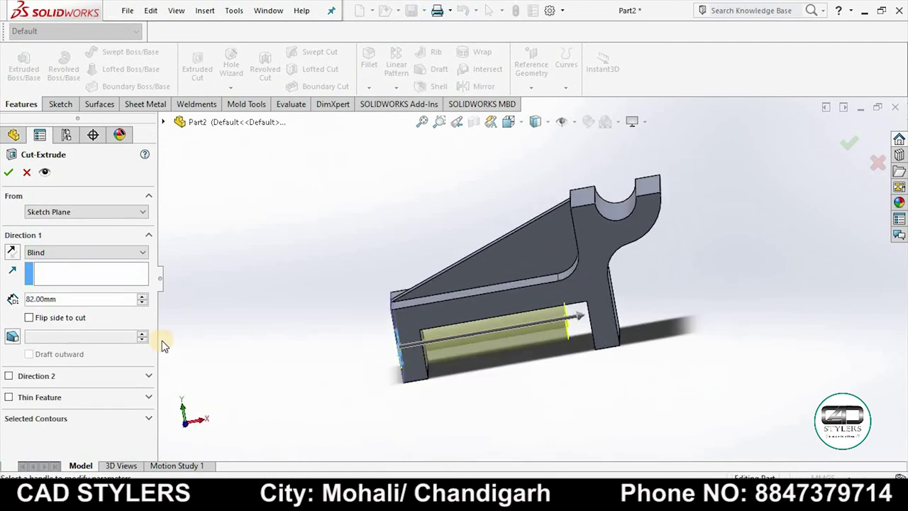
click(111, 255)
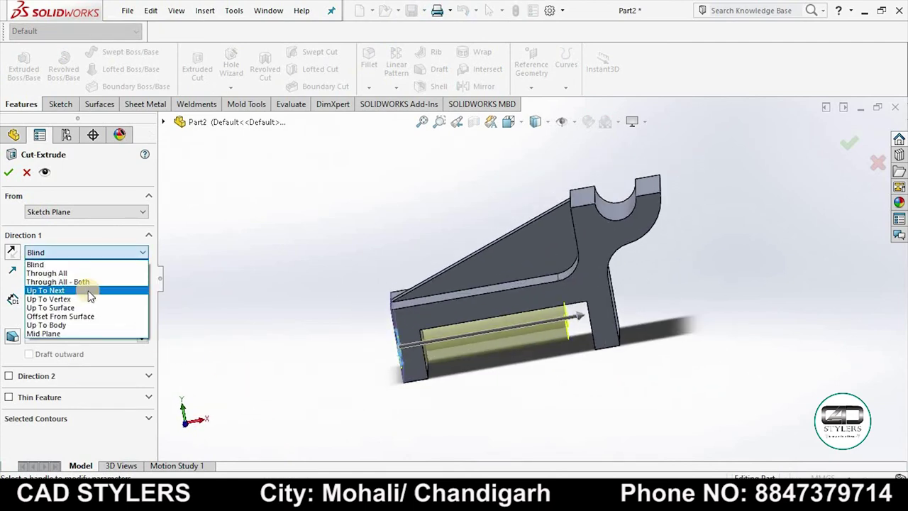
click(90, 293)
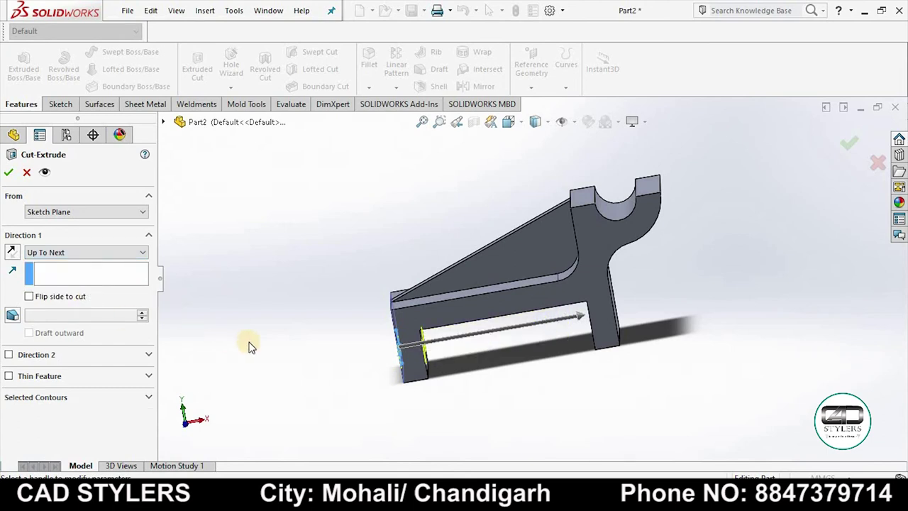
mouse_move(253, 338)
middle_down()
mouse_move(294, 324)
mouse_move(243, 345)
mouse_move(307, 385)
middle_up()
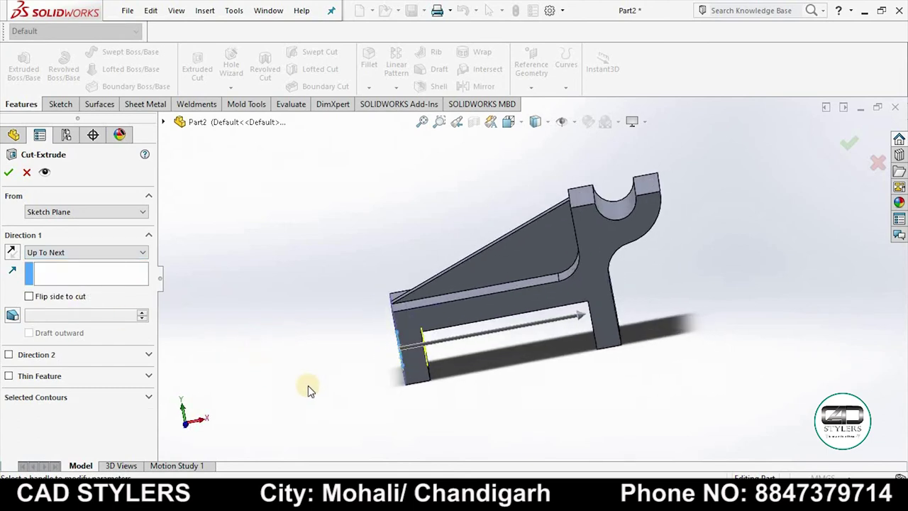
middle_drag(372, 388, 410, 363)
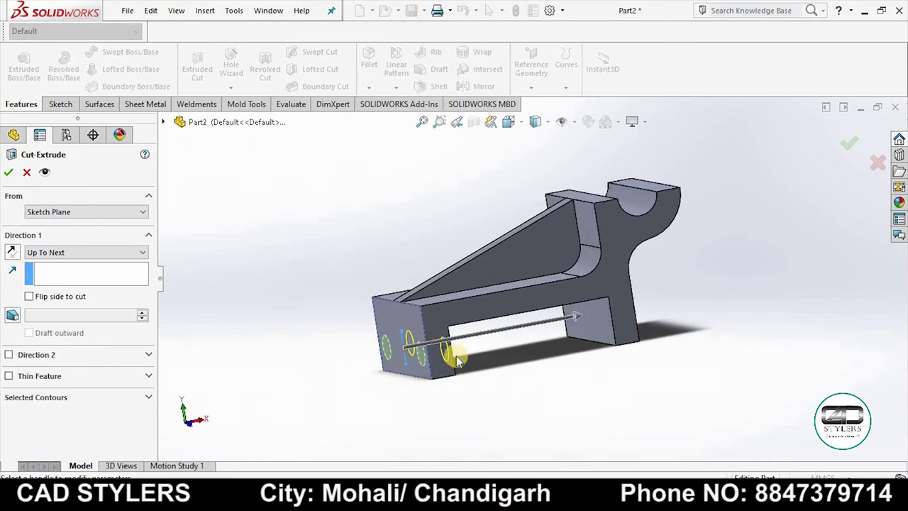
click(82, 253)
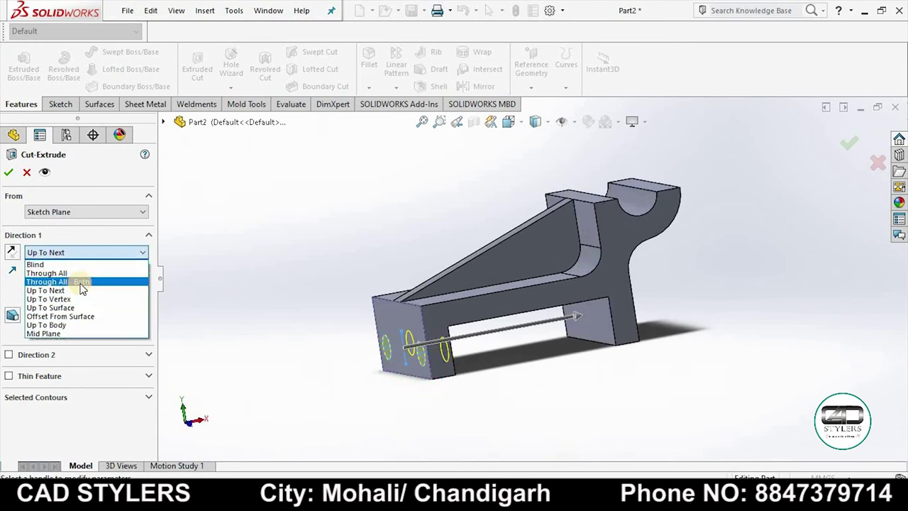
click(71, 273)
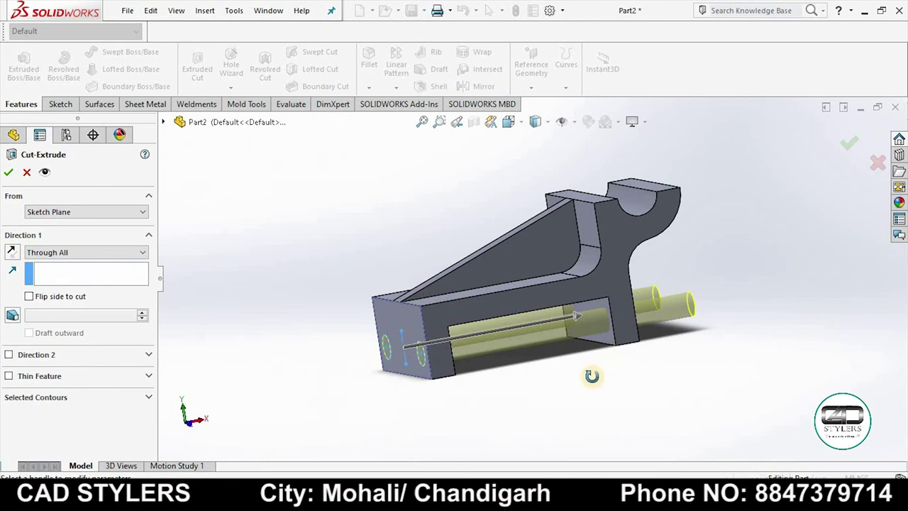
middle_drag(588, 375, 583, 381)
click(9, 172)
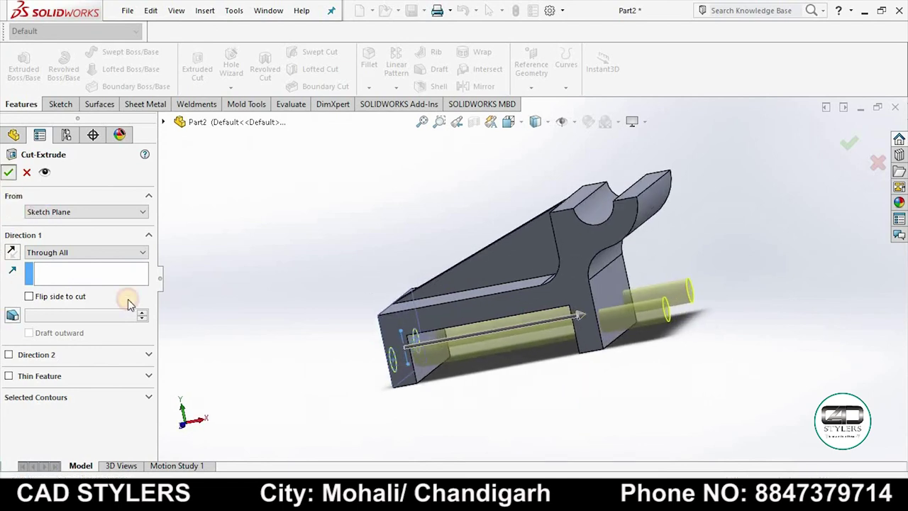
mouse_move(237, 324)
middle_down()
mouse_move(330, 273)
mouse_move(336, 281)
mouse_move(291, 291)
middle_up()
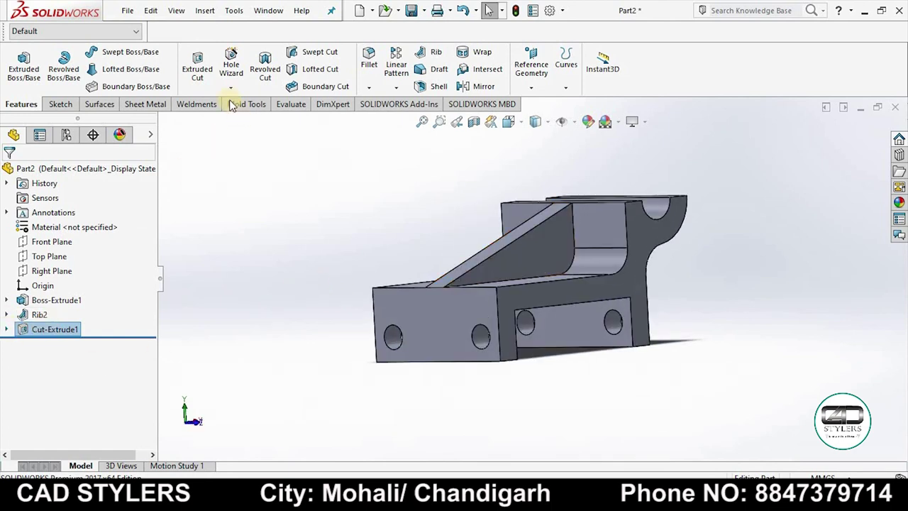
- Start a 12 mm fillet and select the first two flange corner edges
click(363, 62)
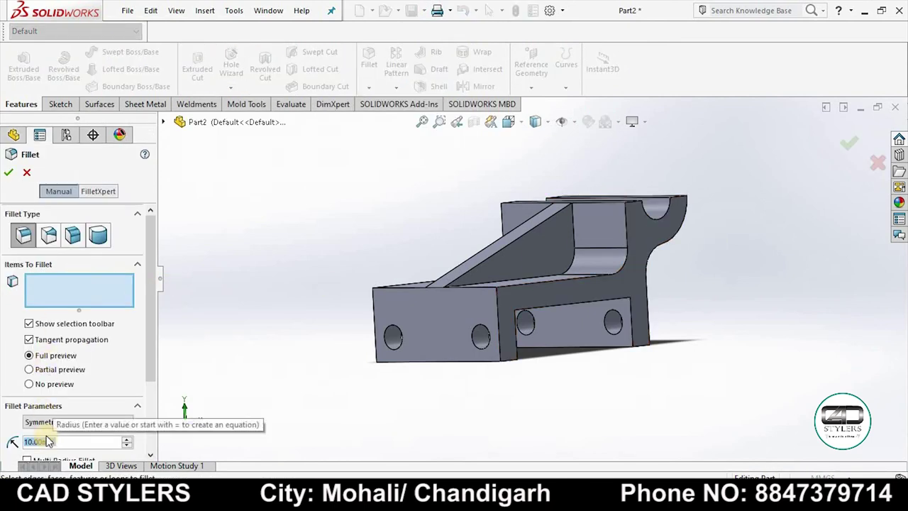
text(12)
key(Return)
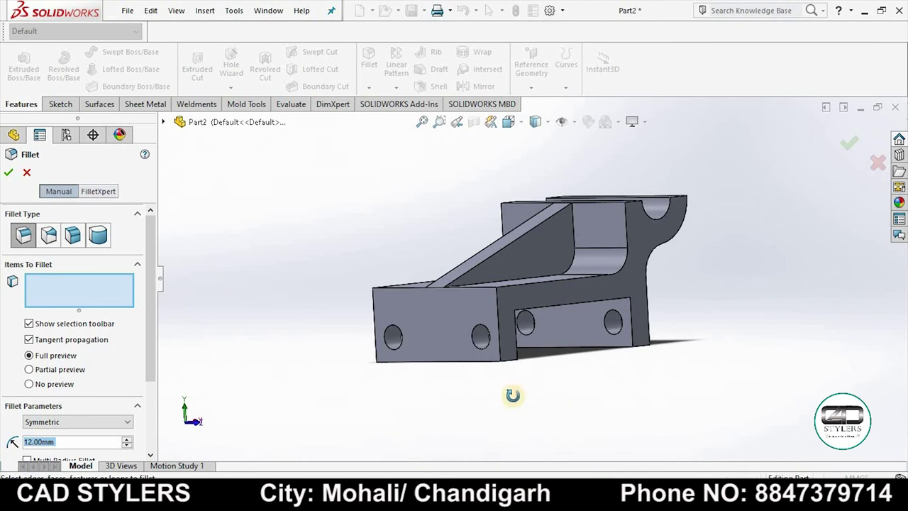
middle_drag(512, 395, 375, 355)
scroll(339, 305, down, 3)
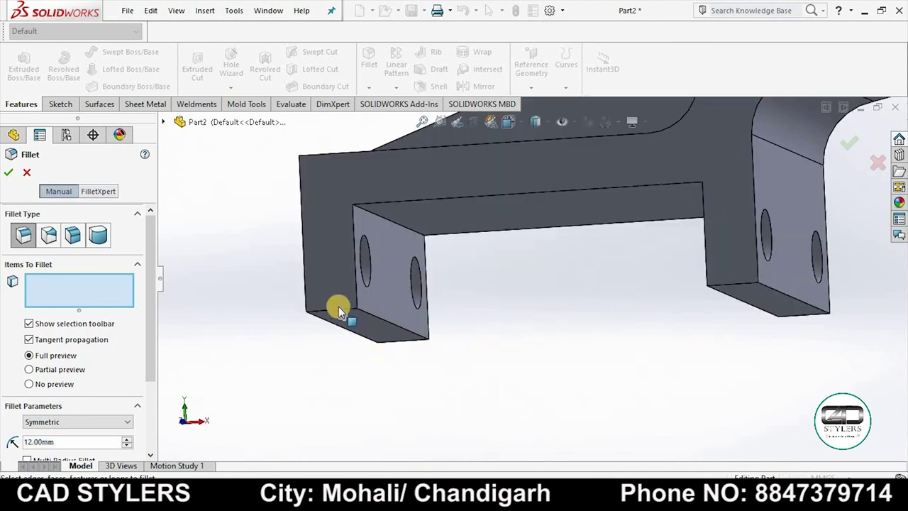
click(385, 365)
middle_drag(506, 318, 480, 330)
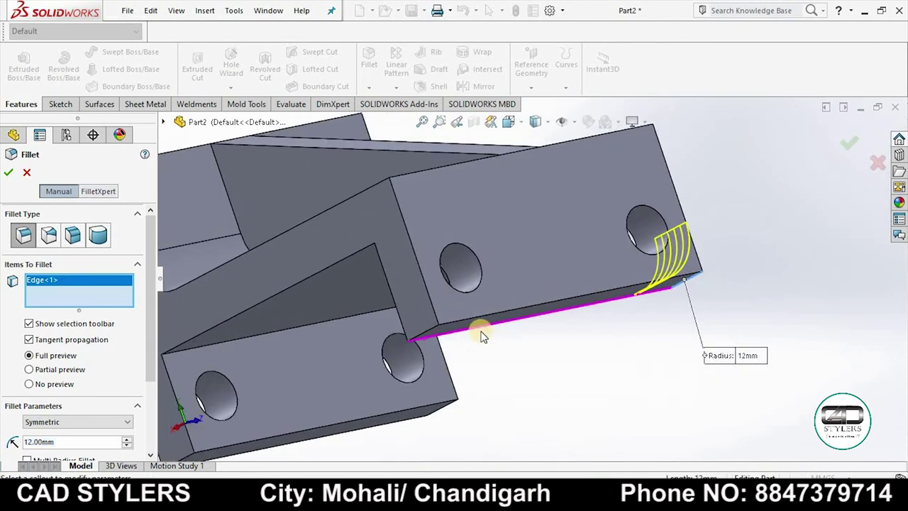
click(423, 331)
- Add the remaining two flange corner edges and apply the 12 mm fillet
mouse_move(501, 357)
middle_down()
mouse_move(348, 391)
mouse_move(330, 369)
middle_up()
click(330, 364)
mouse_move(644, 345)
middle_down()
mouse_move(559, 363)
mouse_move(601, 311)
middle_up()
click(602, 312)
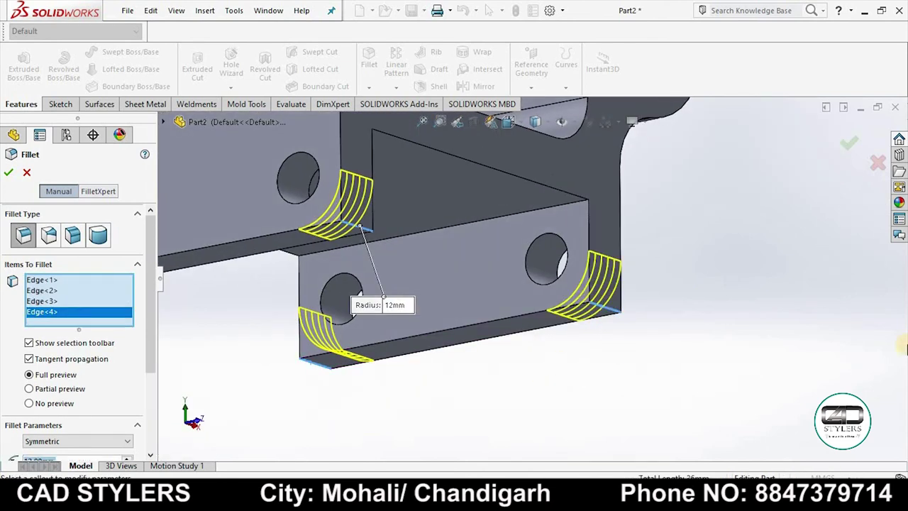
click(9, 171)
scroll(435, 288, up, 5)
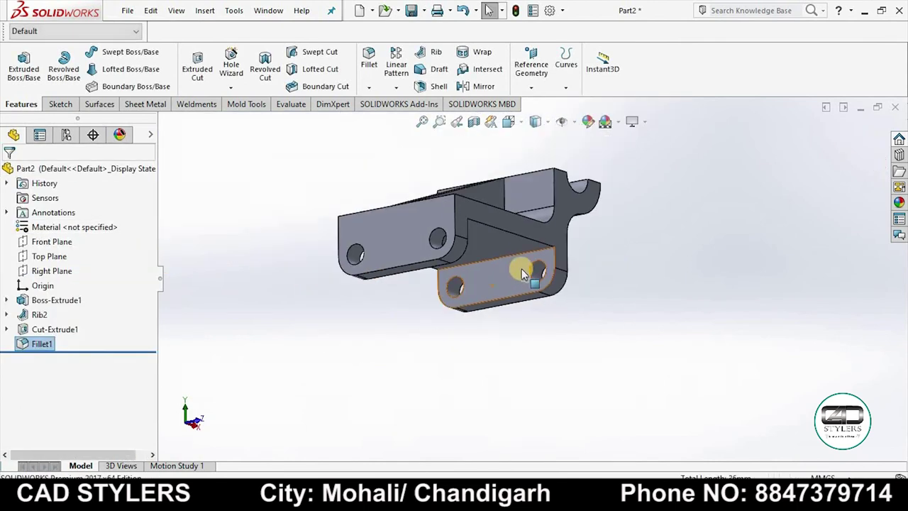
mouse_move(523, 267)
middle_down()
mouse_move(551, 319)
mouse_move(565, 300)
mouse_move(506, 346)
mouse_move(539, 324)
mouse_move(583, 251)
mouse_move(551, 309)
mouse_move(654, 361)
mouse_move(612, 290)
mouse_move(631, 295)
middle_up()
- Apply a teal colour appearance to the whole part
right_click(452, 254)
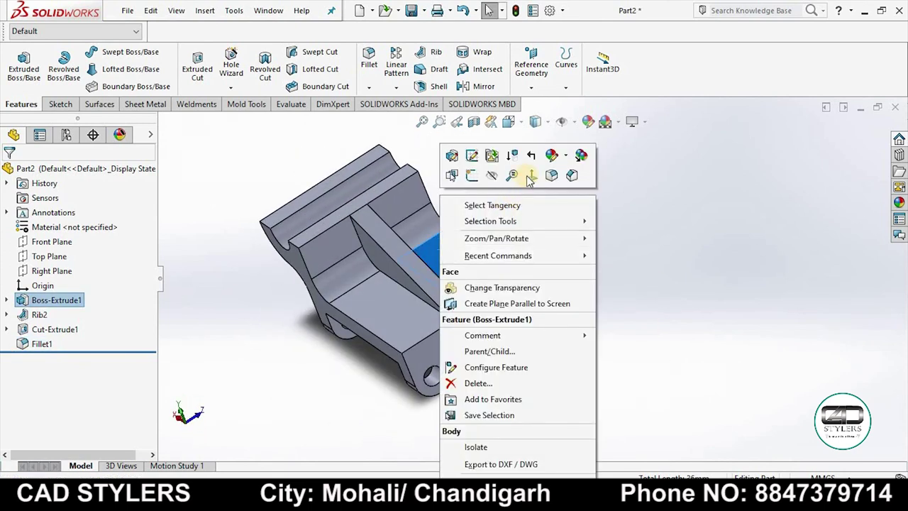
click(565, 159)
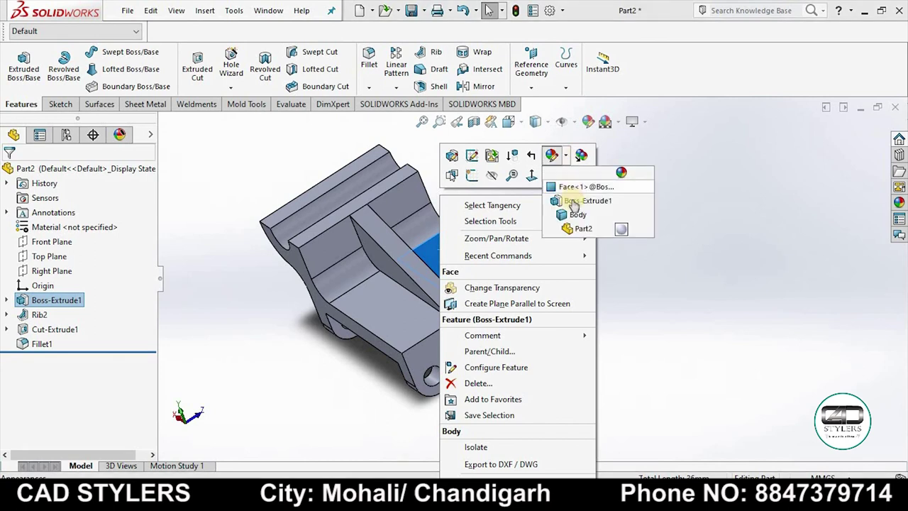
click(562, 218)
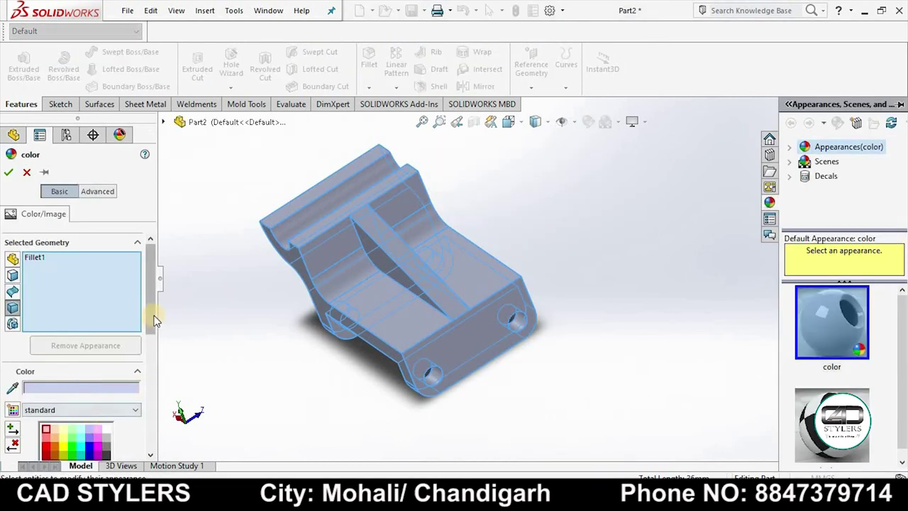
drag(153, 314, 151, 360)
click(80, 337)
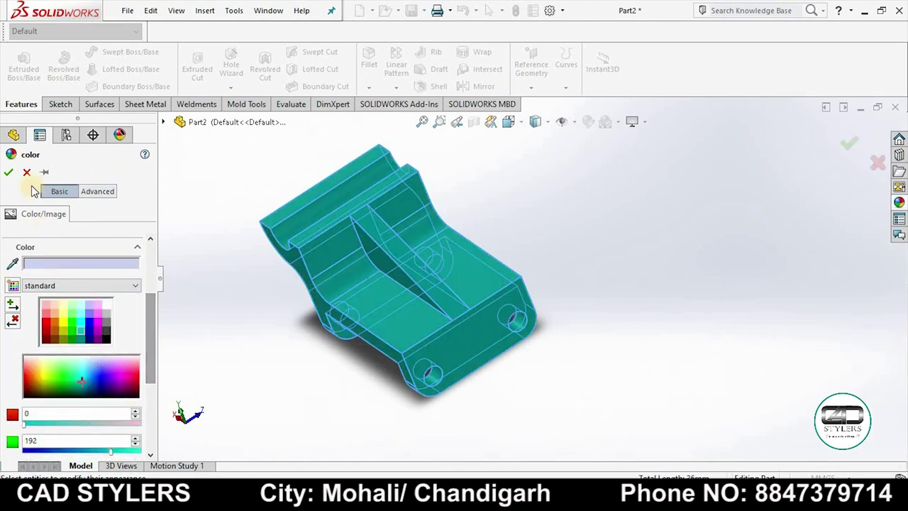
click(9, 171)
mouse_move(306, 276)
middle_down()
mouse_move(330, 253)
mouse_move(225, 246)
mouse_move(551, 306)
mouse_move(570, 298)
mouse_move(517, 324)
mouse_move(528, 297)
middle_up()
- Set the display style to Shaded without edges and inspect the model
click(547, 126)
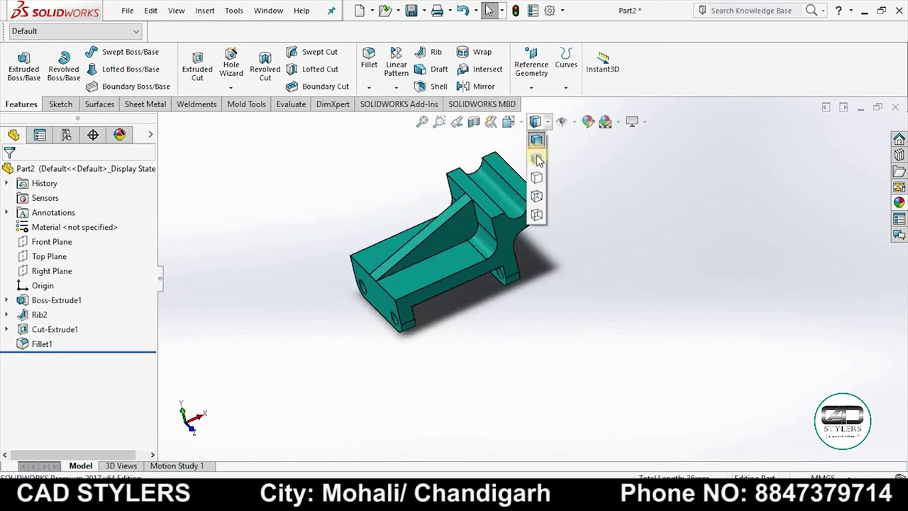
click(537, 162)
mouse_move(576, 273)
middle_down()
mouse_move(555, 314)
mouse_move(531, 274)
mouse_move(551, 249)
middle_up()
scroll(549, 255, down, 3)
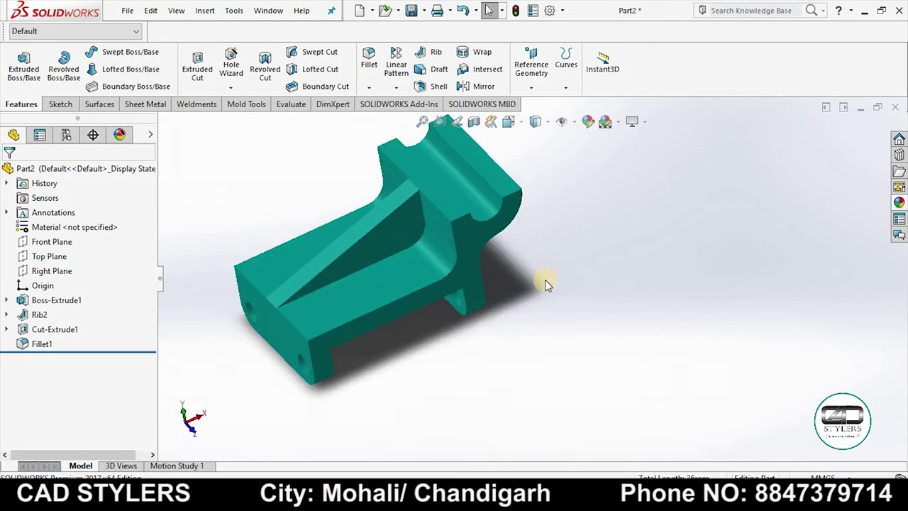
scroll(546, 284, up, 3)
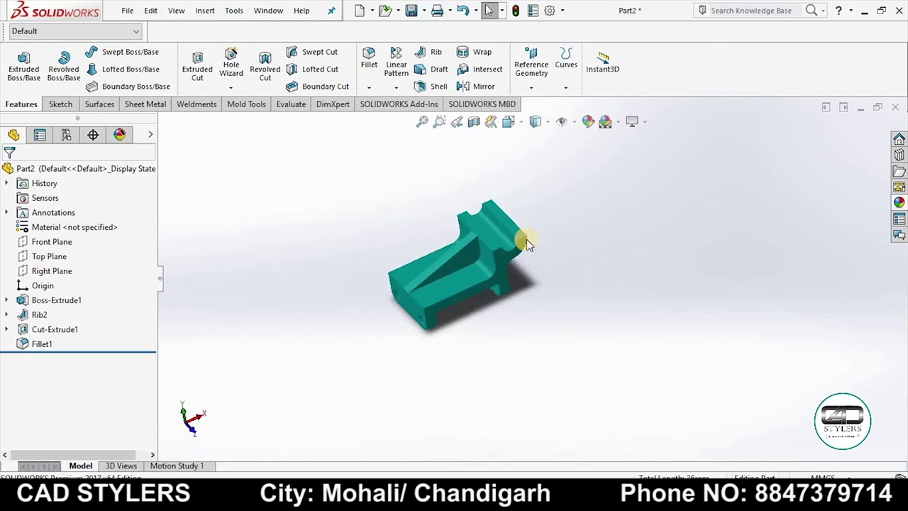
- Raise the part's shaded and wireframe image quality near High and enable Optimize edge length
click(561, 10)
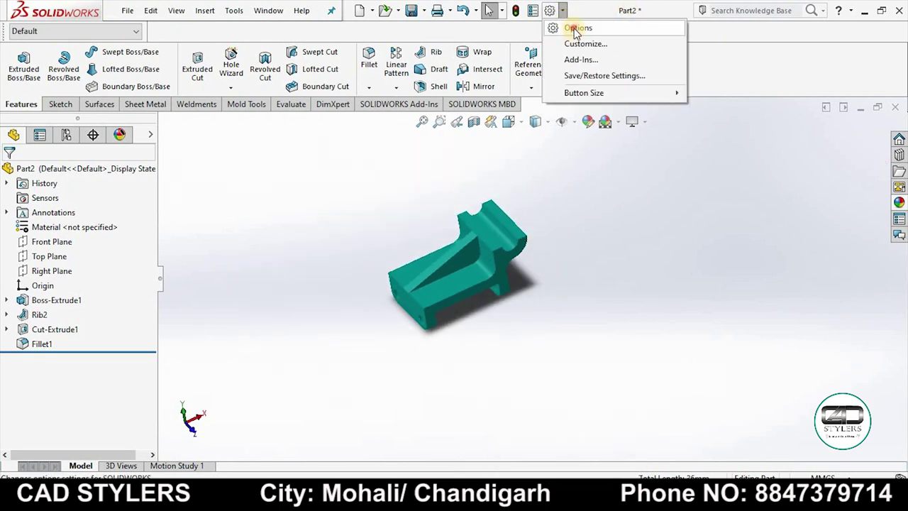
click(575, 28)
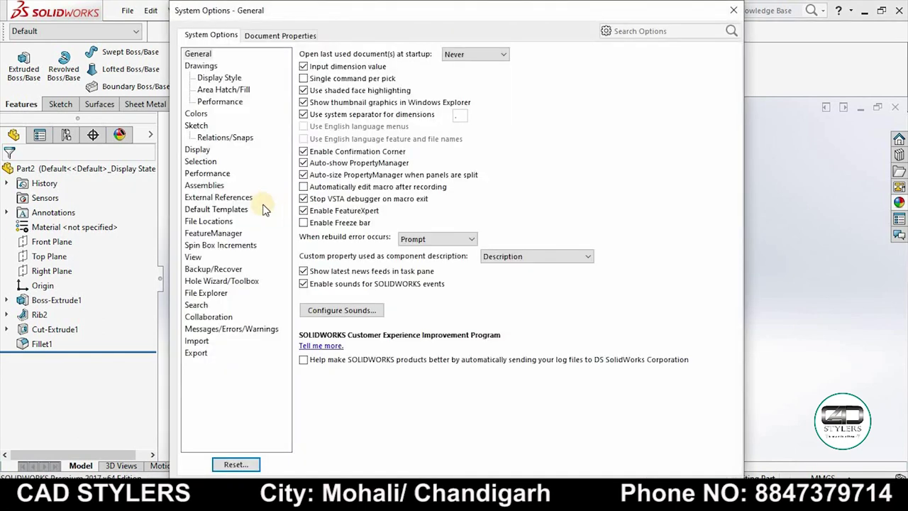
click(205, 174)
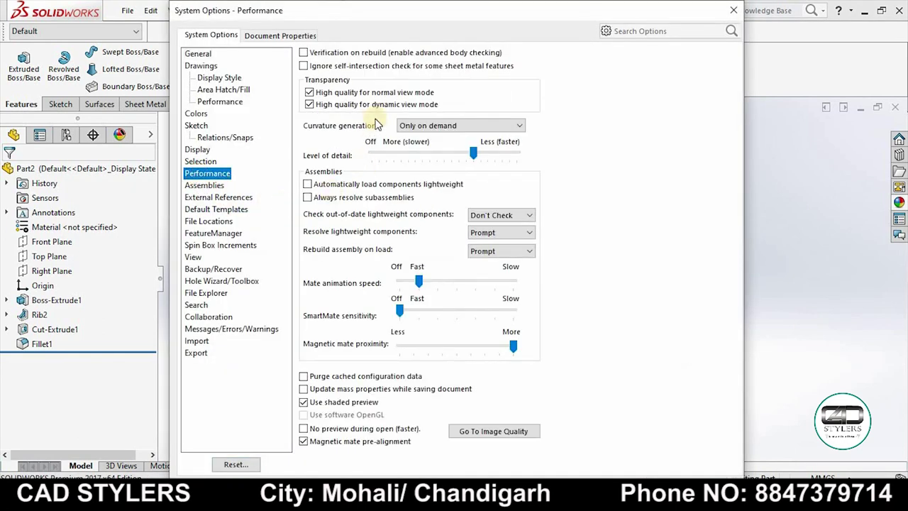
click(480, 432)
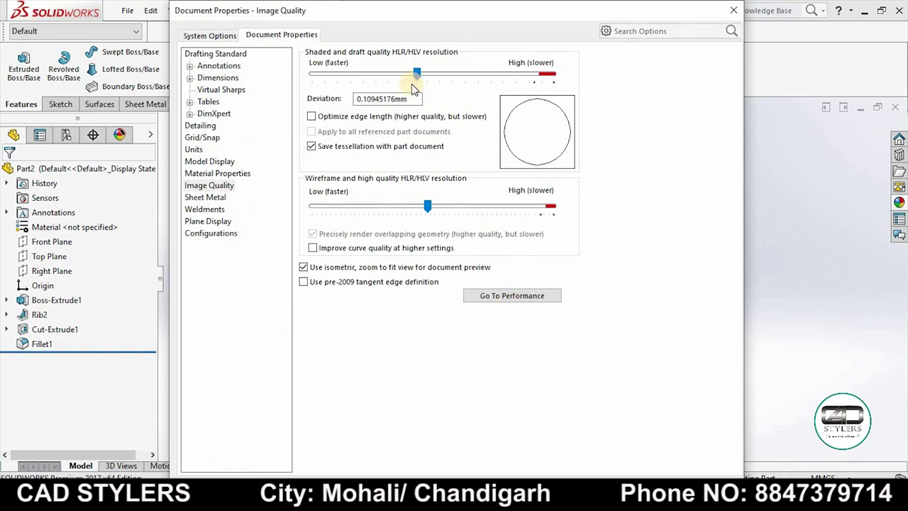
drag(418, 76, 539, 85)
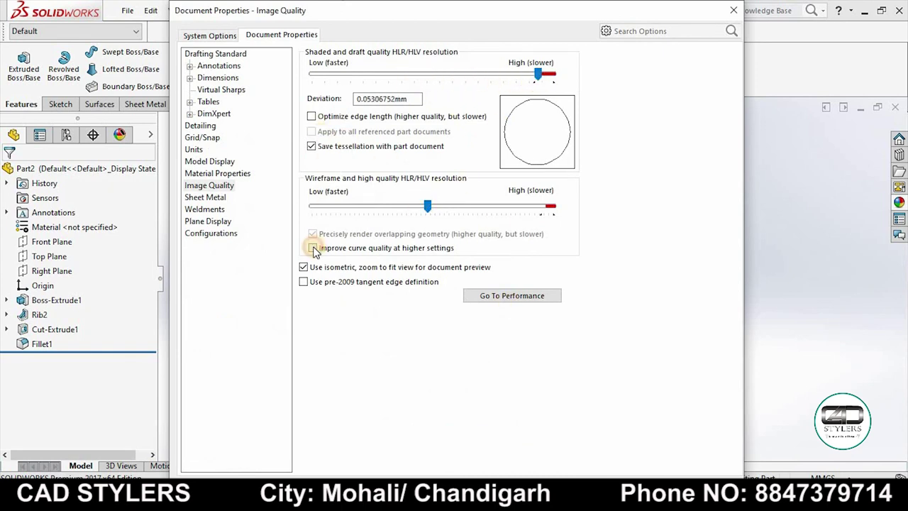
drag(484, 211, 543, 216)
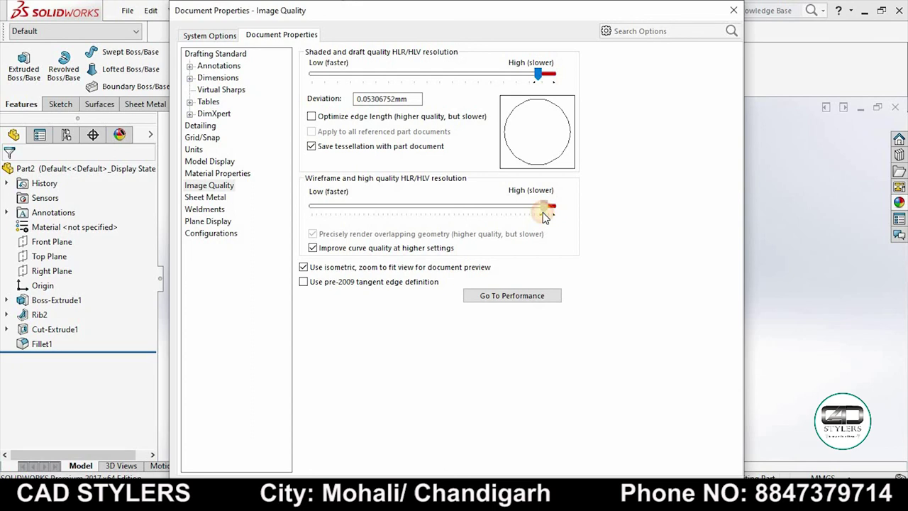
click(312, 118)
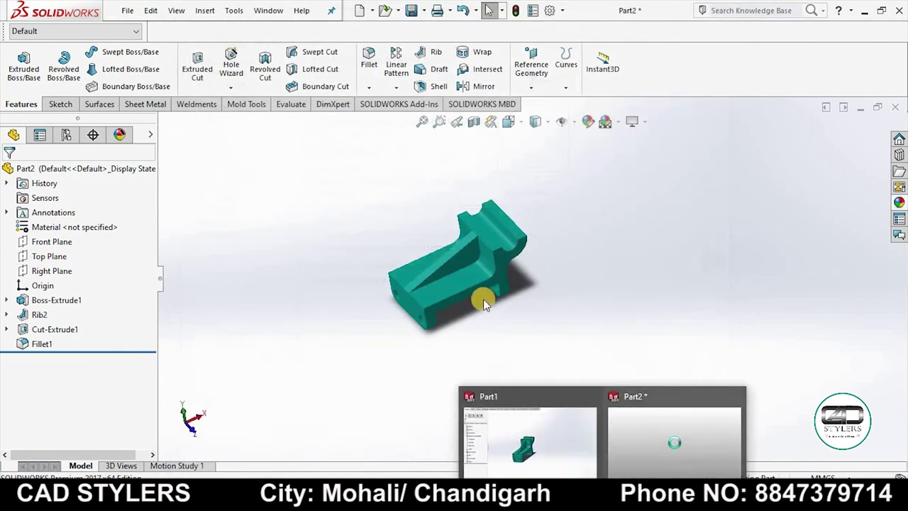
- Zoom and orbit the teal bracket to inspect its smoother curved faces
scroll(475, 276, down, 2)
scroll(477, 278, down, 5)
scroll(476, 277, up, 3)
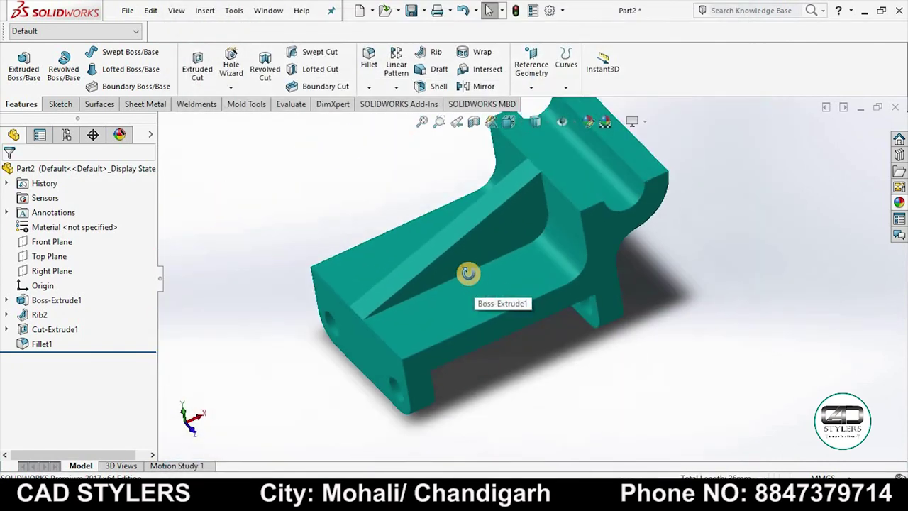
mouse_move(468, 269)
middle_down()
mouse_move(435, 320)
mouse_move(462, 334)
mouse_move(574, 231)
middle_up()
scroll(615, 308, down, 3)
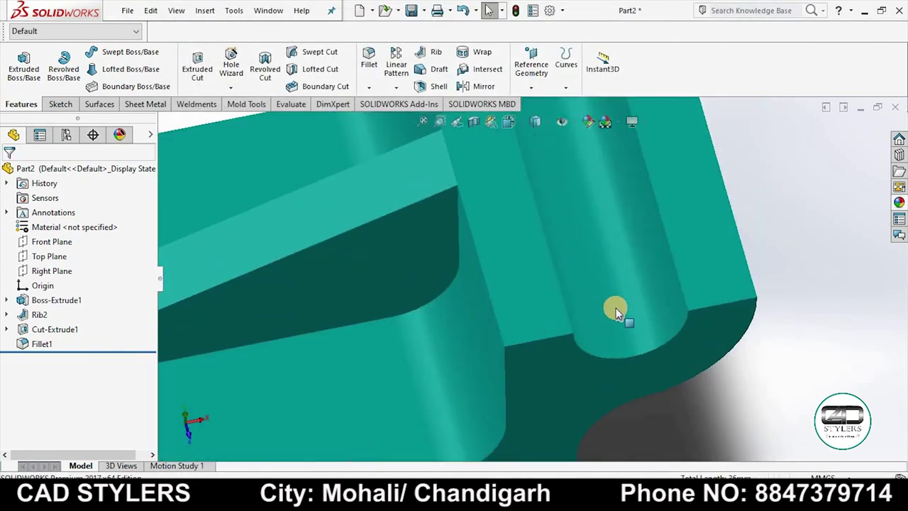
scroll(611, 317, up, 3)
mouse_move(603, 300)
middle_down()
mouse_move(611, 271)
mouse_move(536, 293)
mouse_move(533, 279)
mouse_move(522, 331)
mouse_move(577, 342)
mouse_move(600, 329)
mouse_move(600, 293)
mouse_move(495, 250)
mouse_move(515, 198)
middle_up()
scroll(536, 298, down, 4)
scroll(501, 229, up, 3)
scroll(543, 266, up, 3)
- Switch the display style to Shaded With Edges and view the bracket's slotted end
click(525, 125)
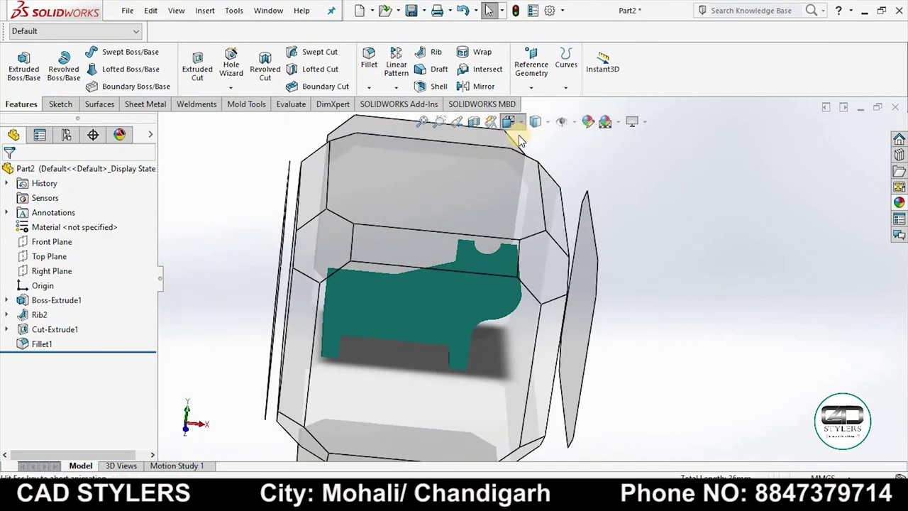
click(547, 123)
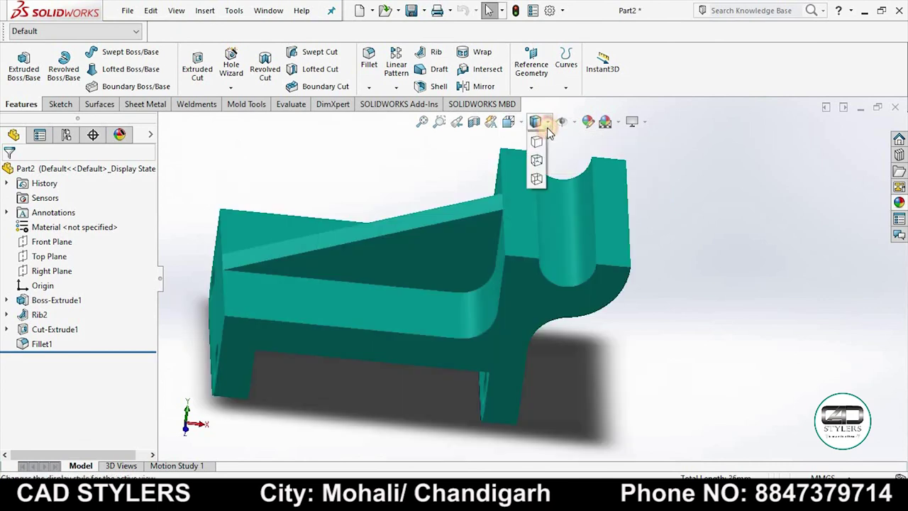
click(537, 137)
mouse_move(664, 349)
middle_down()
mouse_move(681, 277)
mouse_move(697, 298)
mouse_move(644, 328)
middle_up()
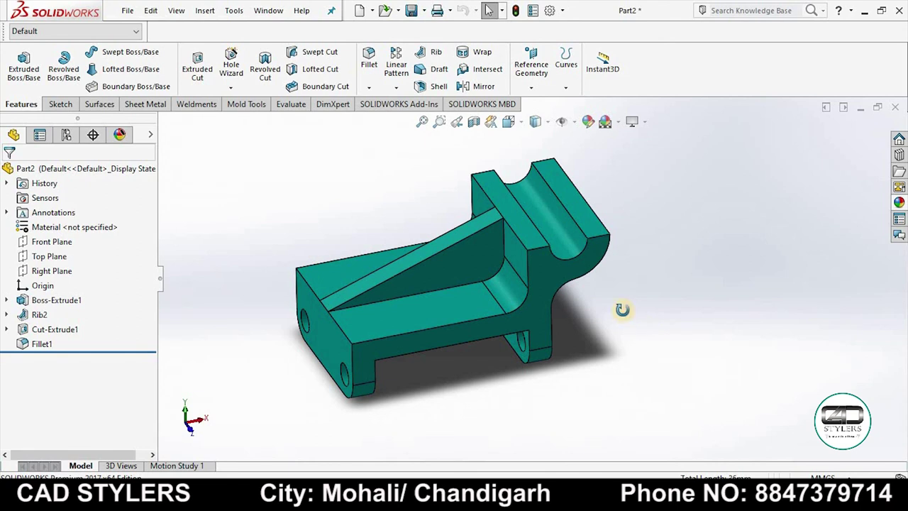
mouse_move(622, 307)
middle_down()
mouse_move(598, 298)
mouse_move(597, 323)
mouse_move(620, 310)
middle_up()
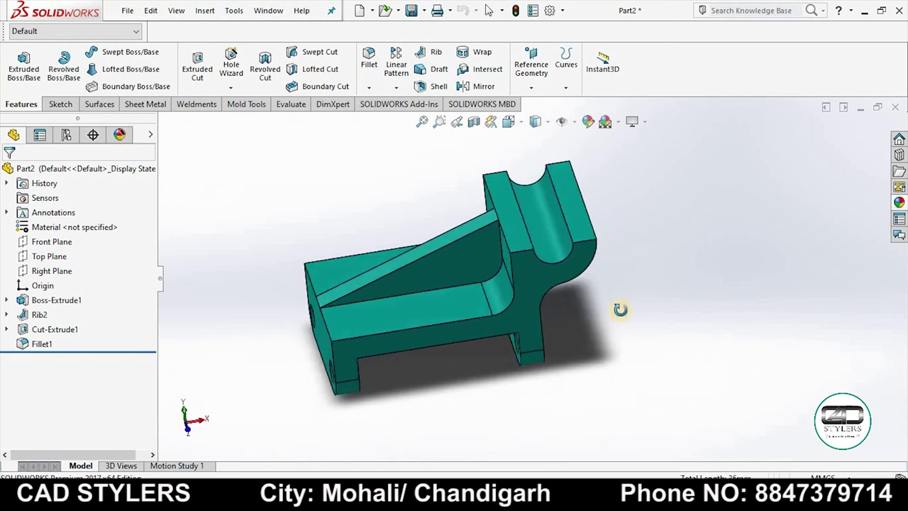